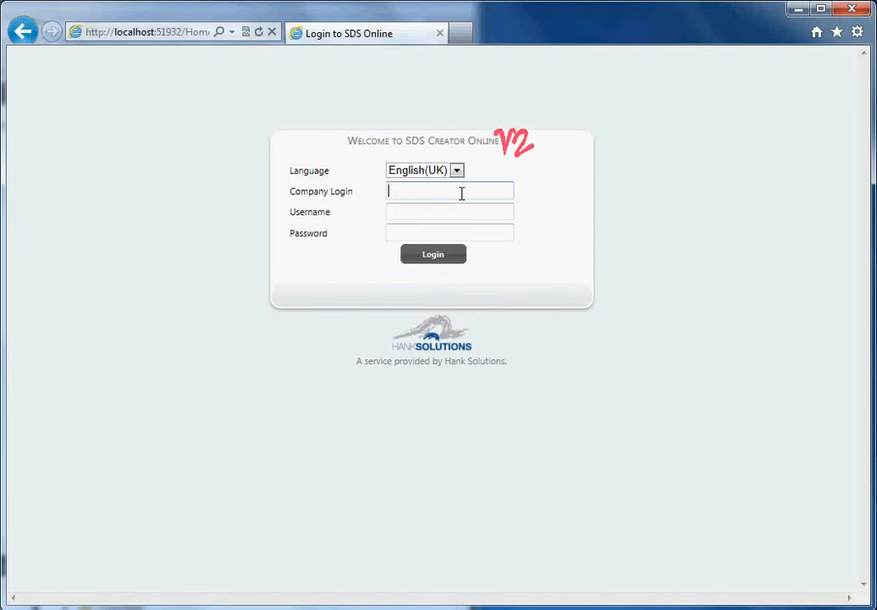
Step: Log in with demo as the company login and the demo username, entering the account password
type("o")
key("Tab")
type("demo")
key("Tab")
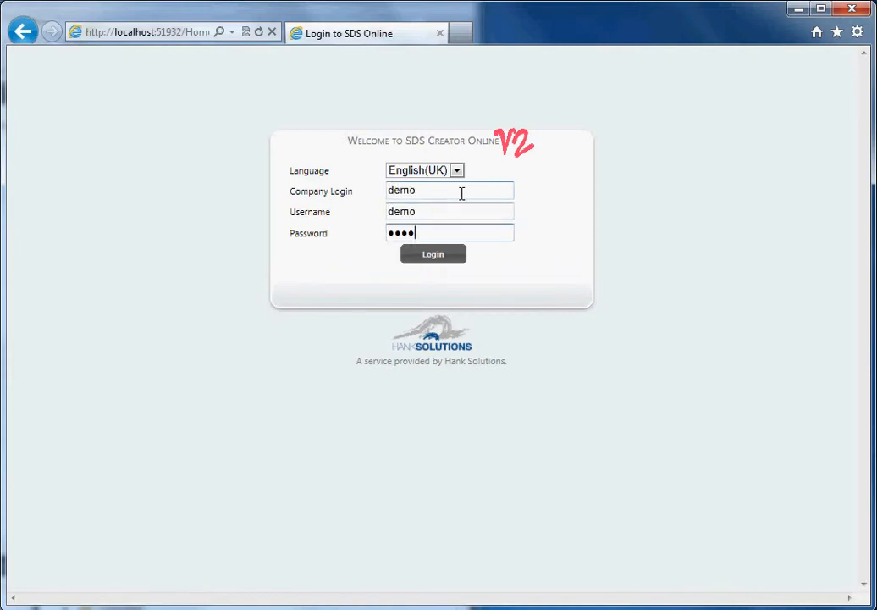
key("Return")
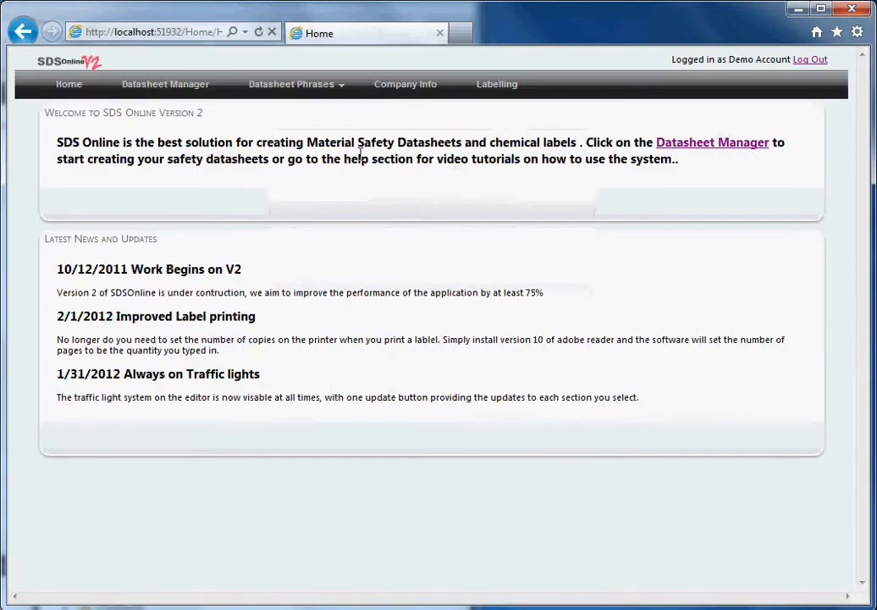
Step: Start a new blank datasheet from the Datasheet Manager
left_click(180, 88)
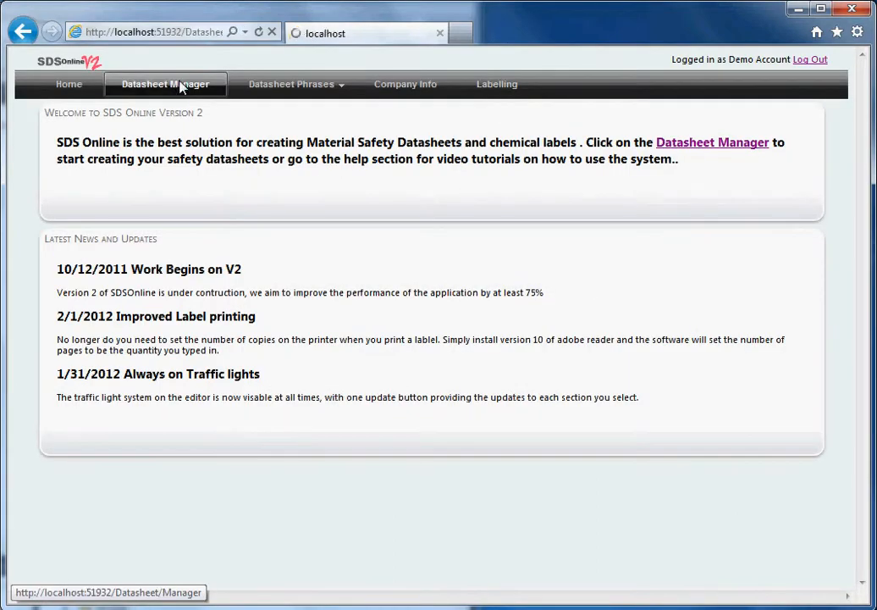
left_click(96, 146)
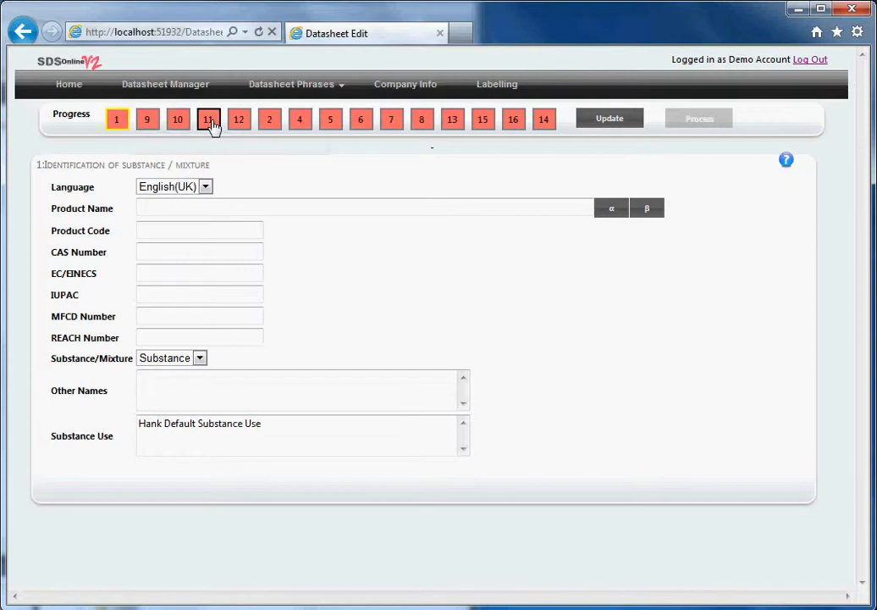
Step: Look through sections 6, 2 and 14 of the datasheet and return to section 1
left_click(360, 125)
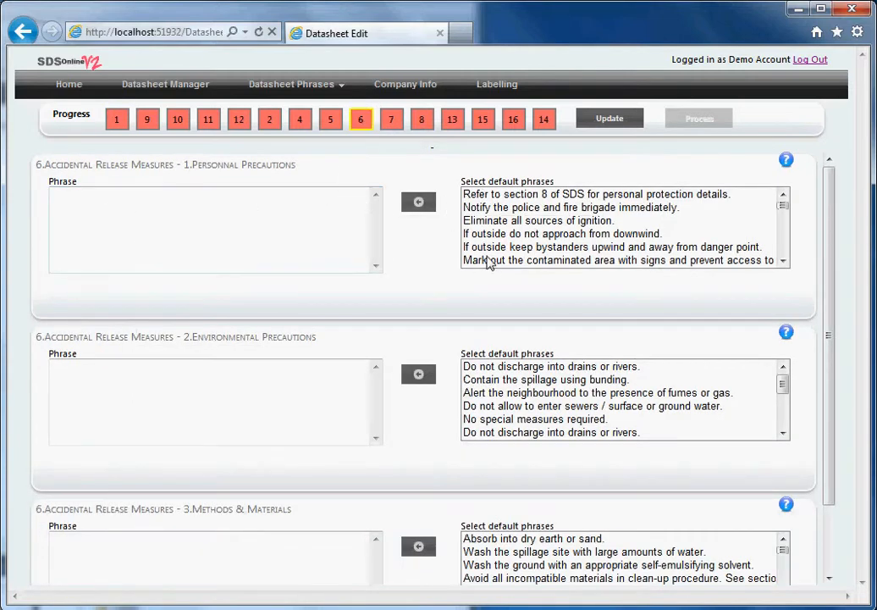
left_click(269, 120)
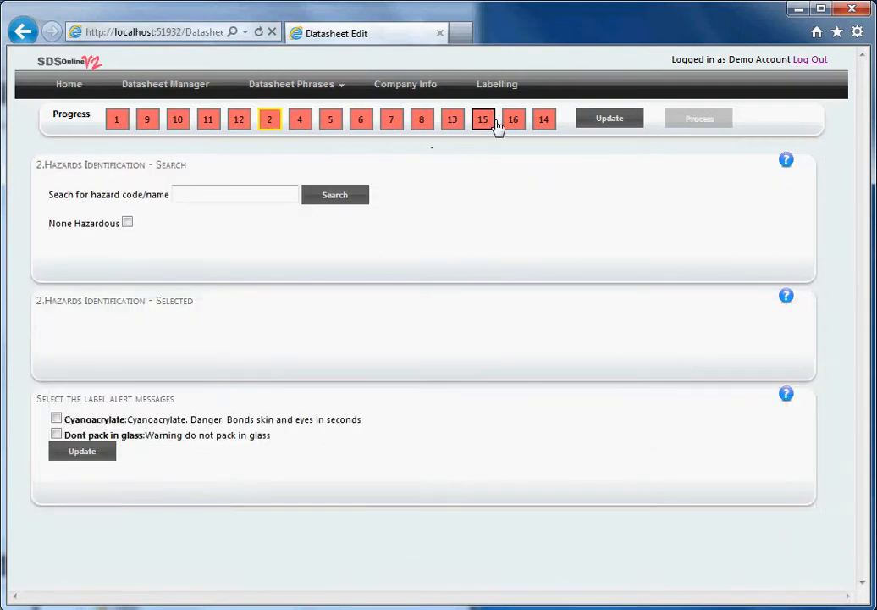
left_click(543, 123)
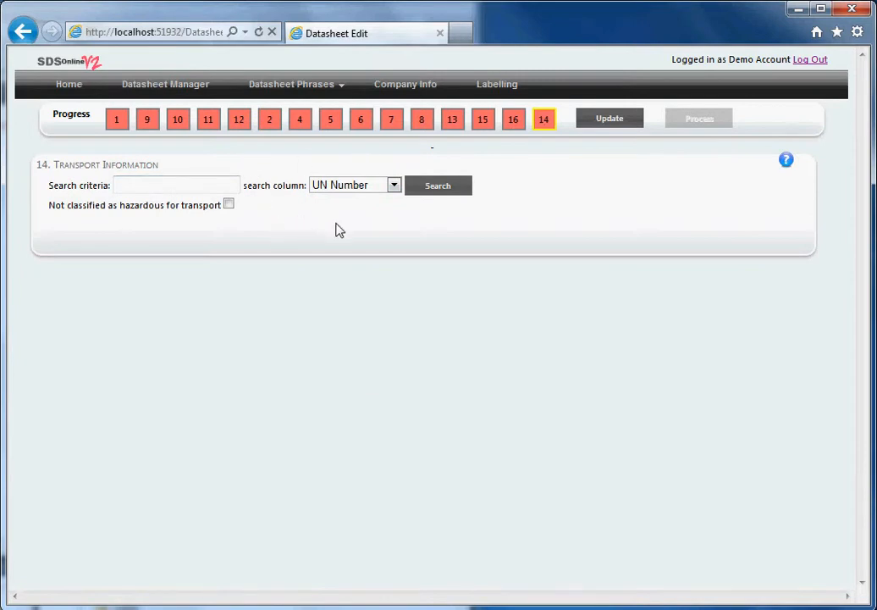
left_click(114, 125)
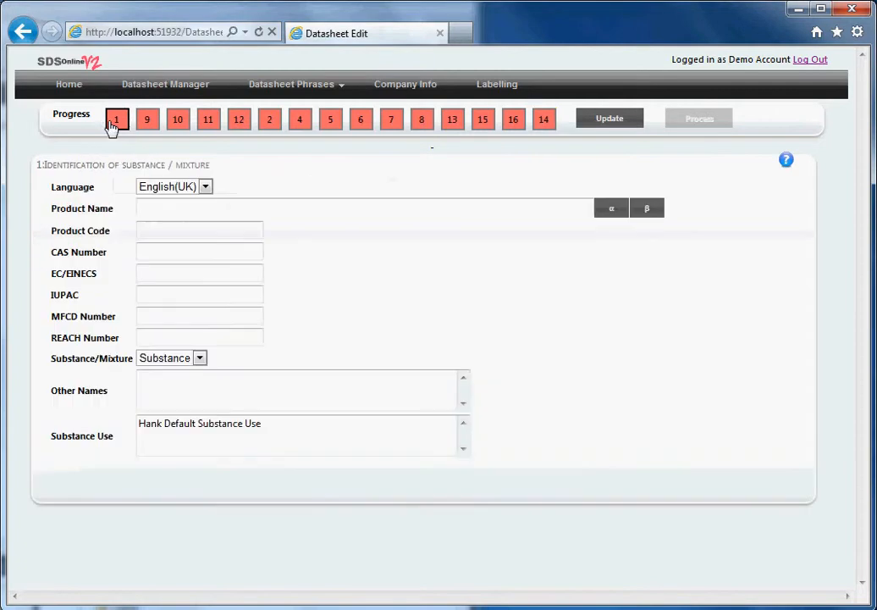
left_click(224, 213)
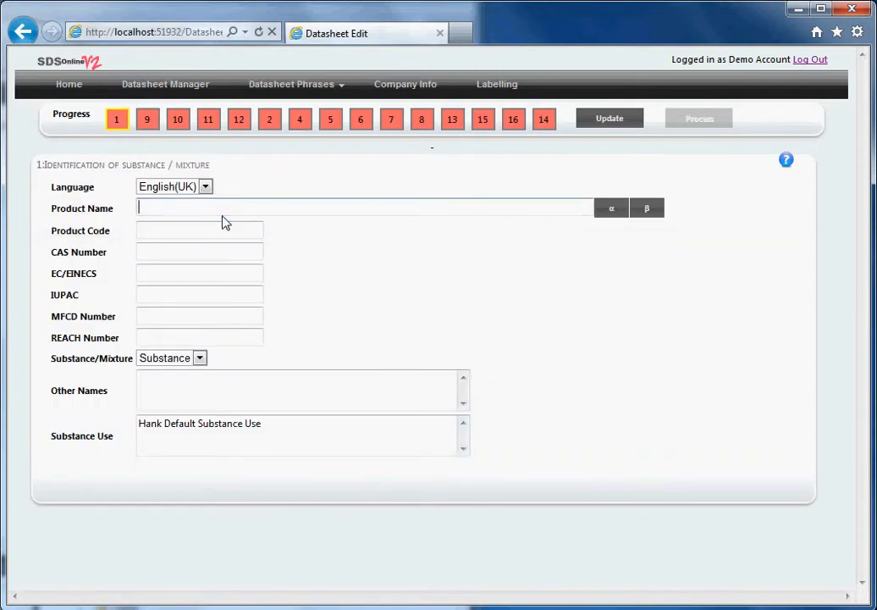
type("Dani")
key("BackSpace")
key("BackSpace")
key("BackSpace")
key("BackSpace")
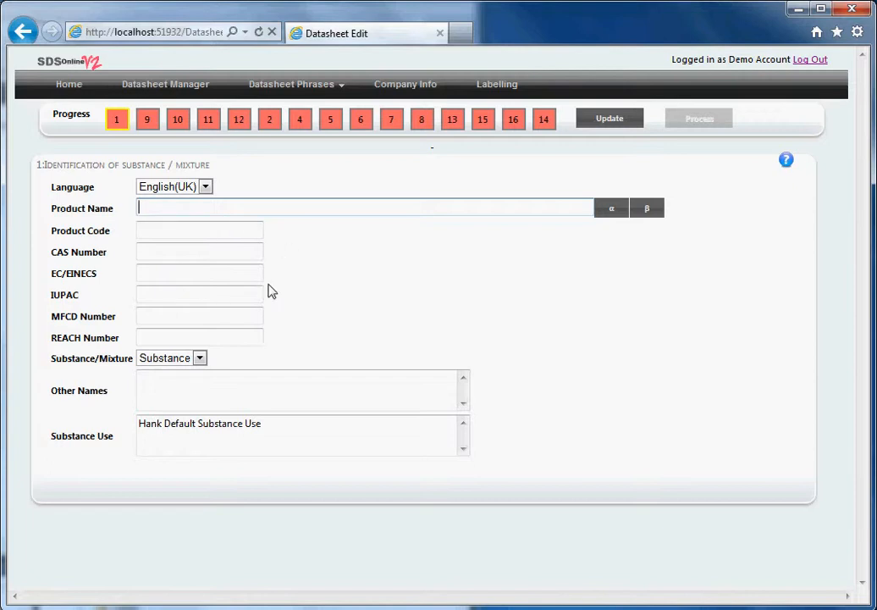
Step: Change the product type to Mixture, update the datasheet, and view section 3 on composition and ingredients
left_click(200, 360)
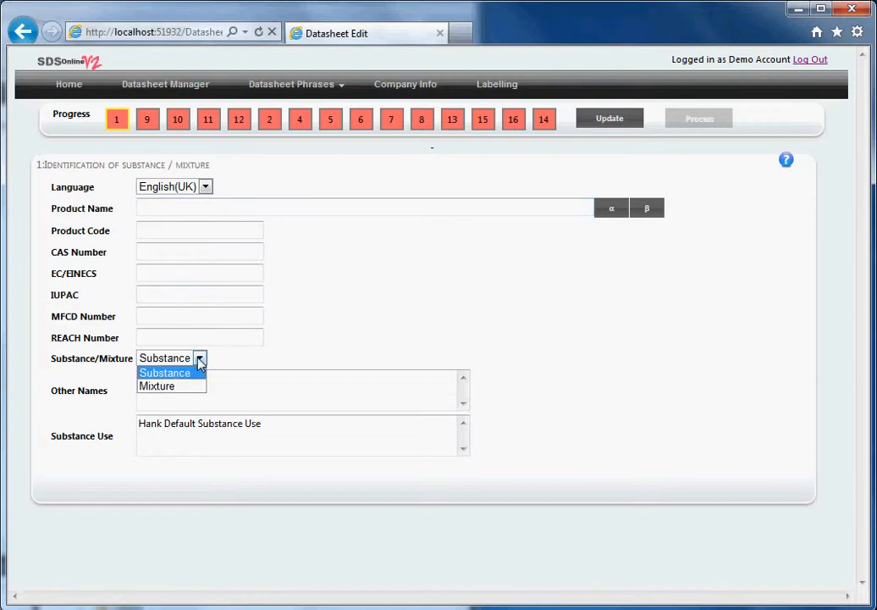
left_click(199, 386)
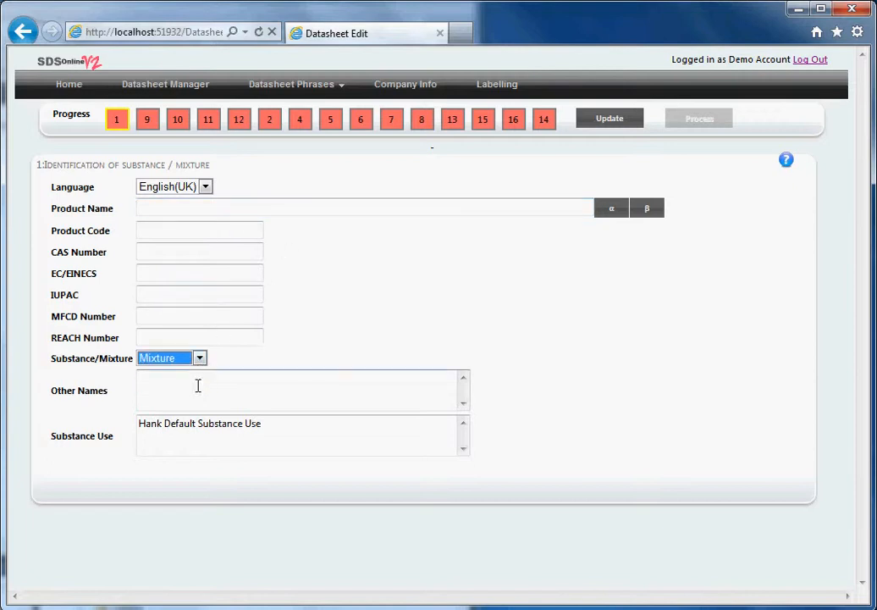
left_click(602, 123)
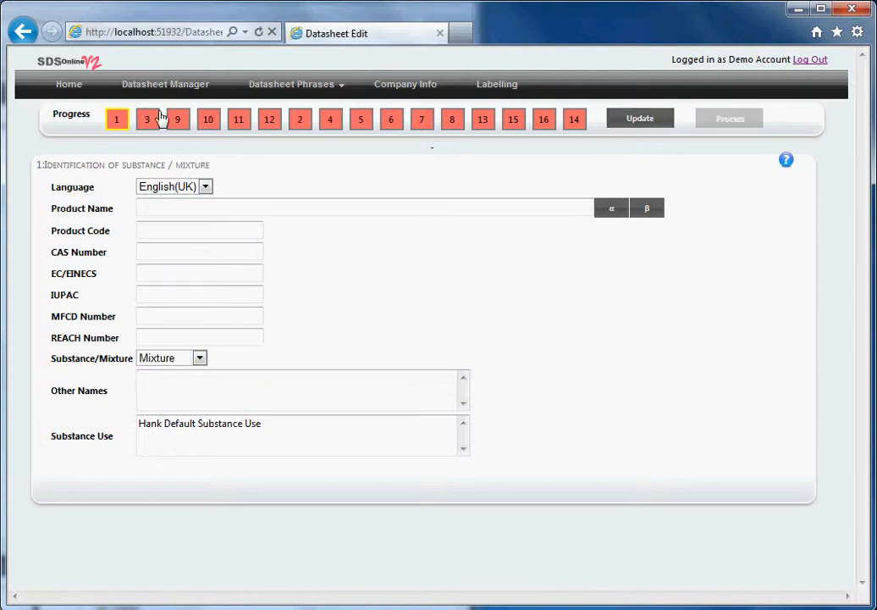
left_click(147, 122)
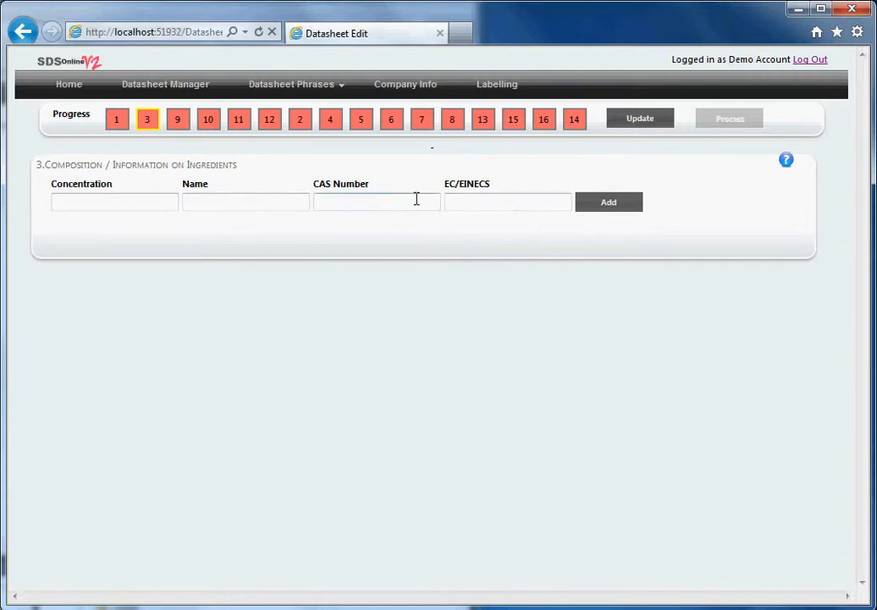
Step: Switch the product type in section 1 back to Substance and update the datasheet
left_click(116, 120)
left_click(200, 358)
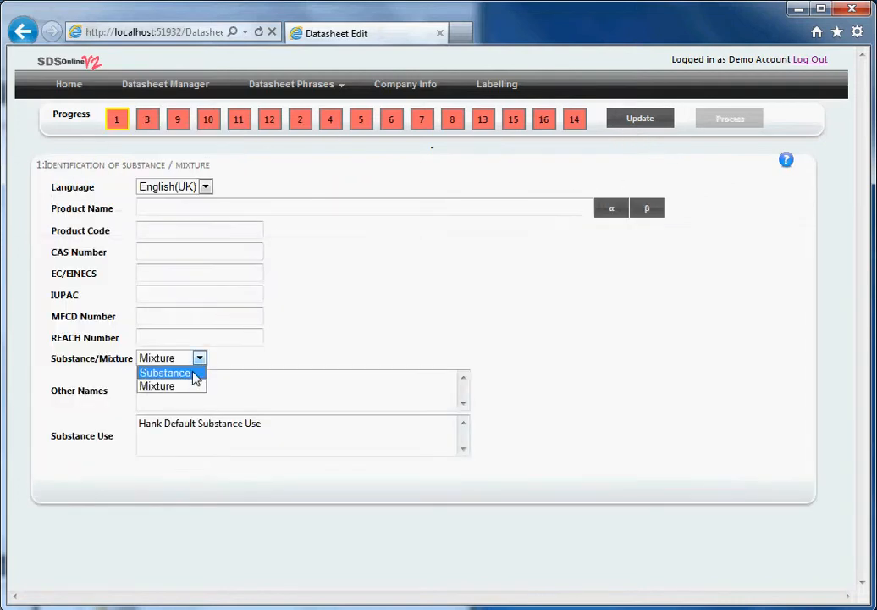
left_click(163, 370)
left_click(640, 120)
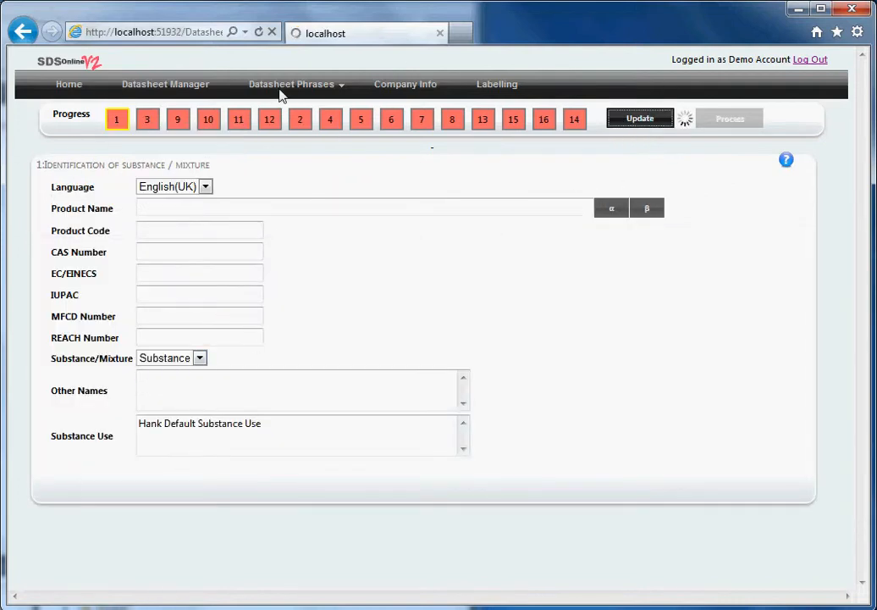
Step: Enter the test product's name and the product code DT9001 in section 1, keeping the default substance use, and update the section
left_click(193, 207)
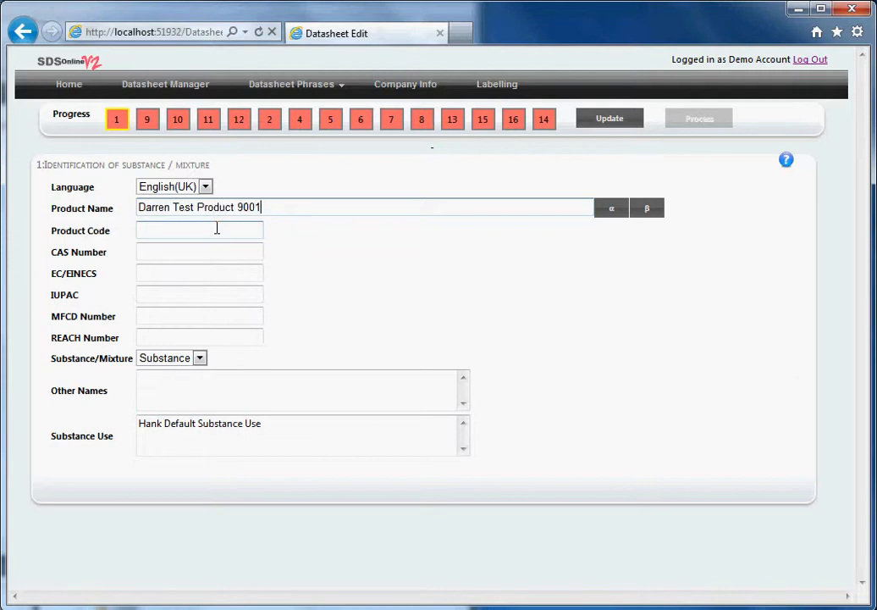
key("Tab")
left_click(220, 225)
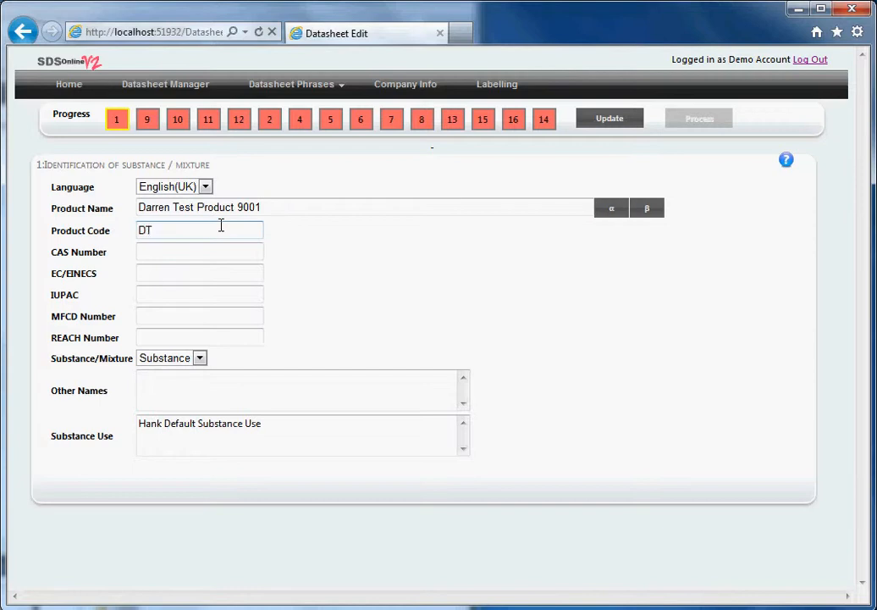
left_click(216, 250)
left_click(172, 386)
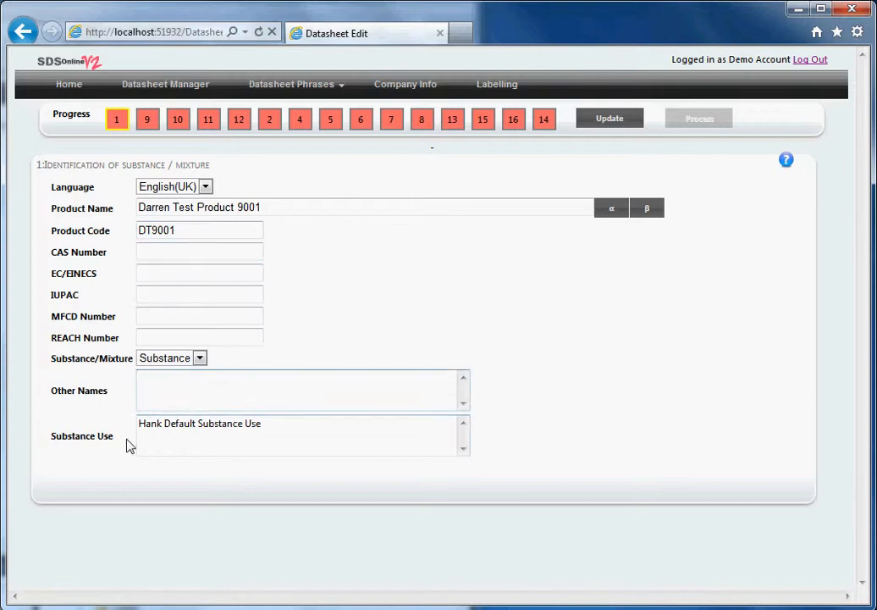
left_click_drag(276, 427, 139, 427)
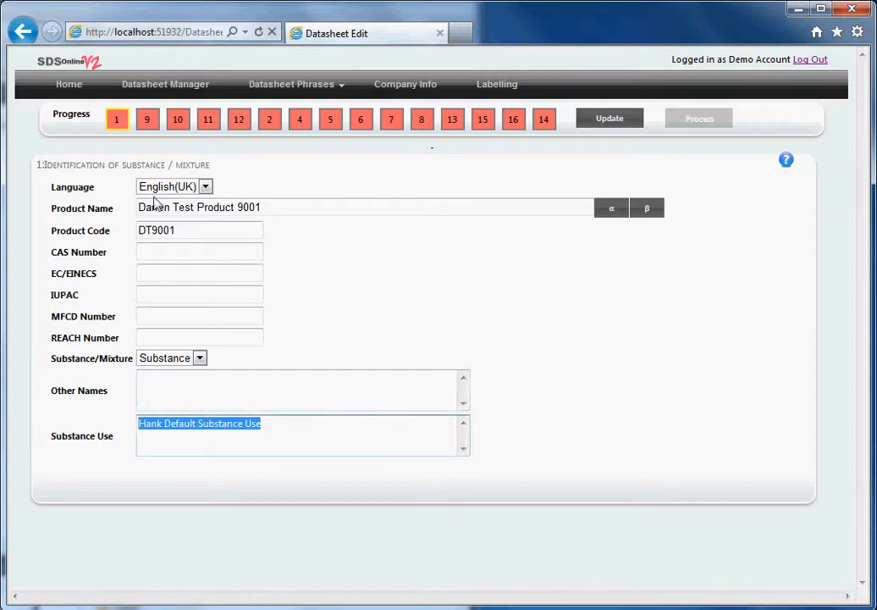
left_click(146, 119)
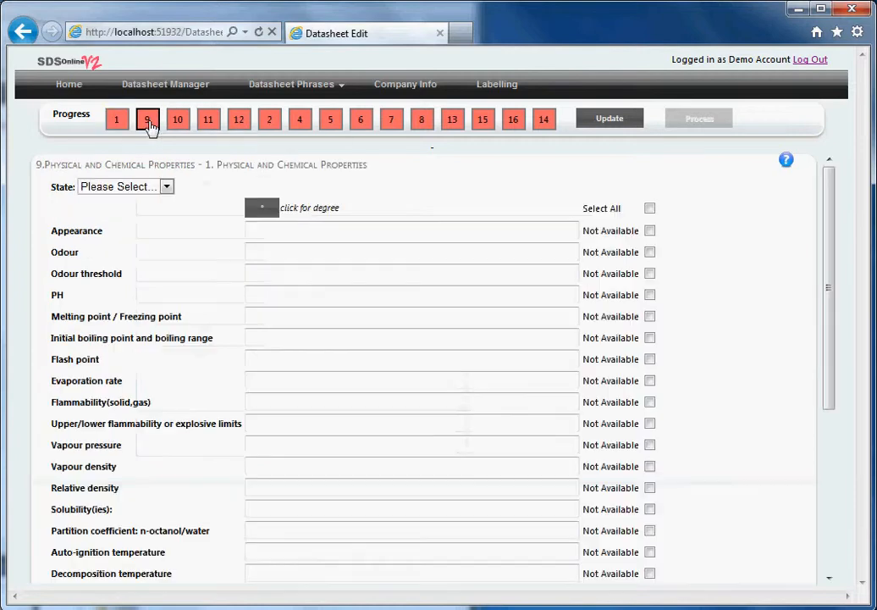
left_click(121, 125)
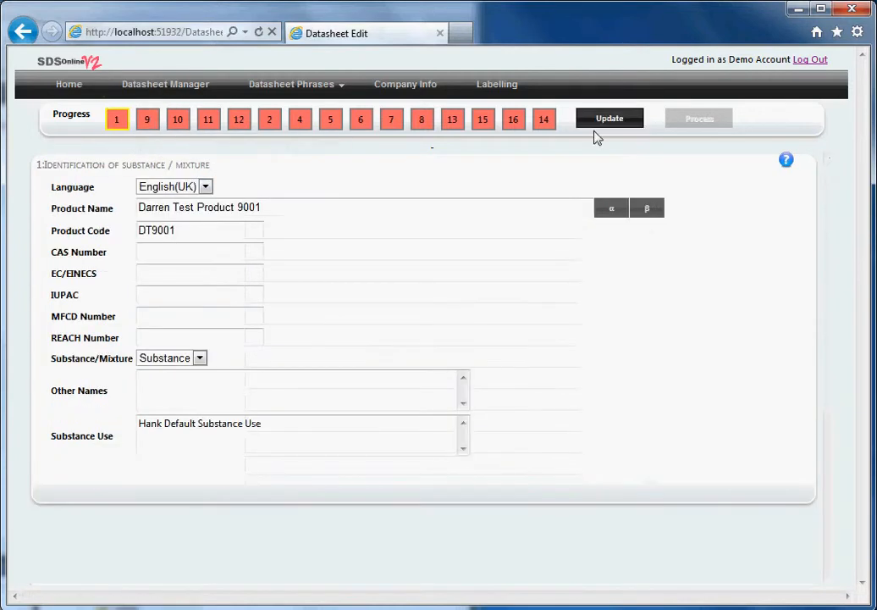
left_click(610, 126)
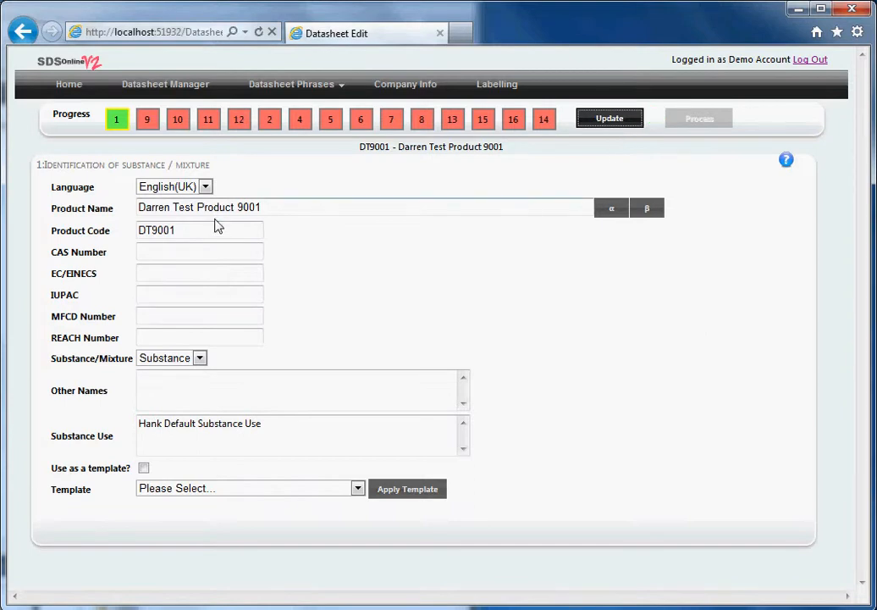
Step: Set the state to Solid in section 9, Physical and Chemical Properties
left_click(150, 125)
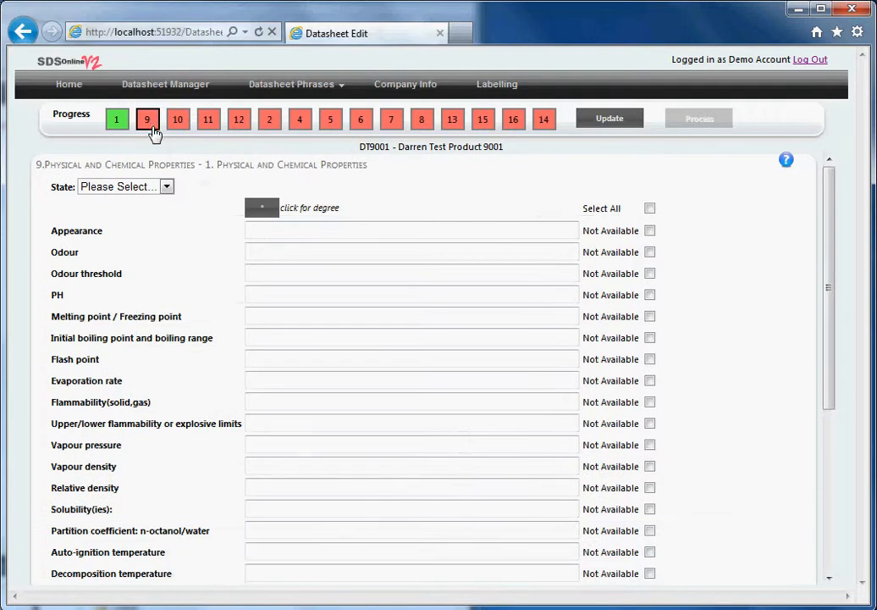
left_click(149, 189)
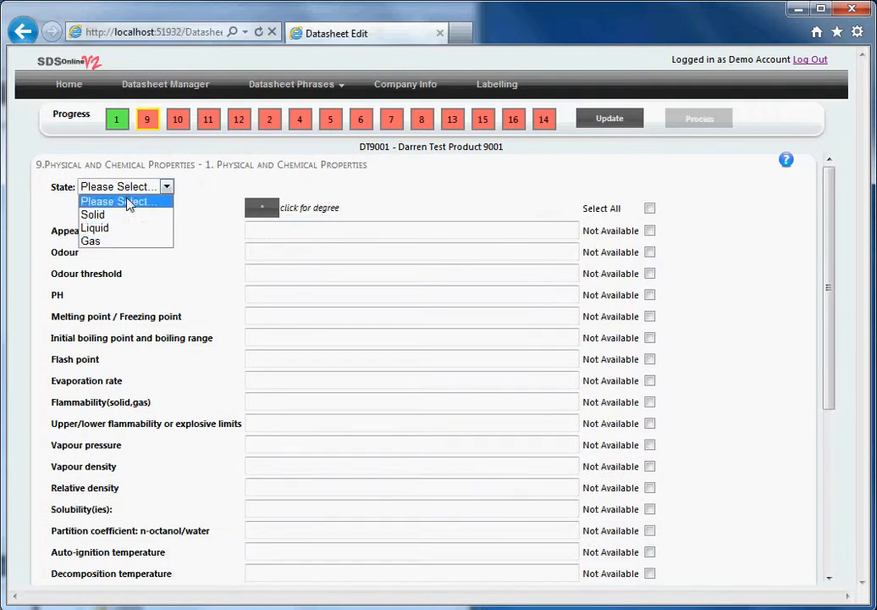
left_click(131, 218)
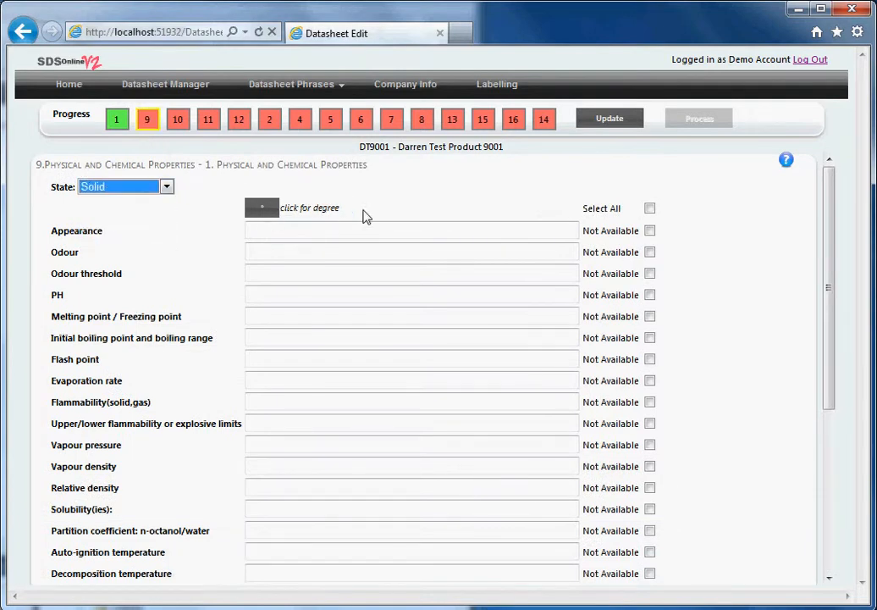
Step: Enter 25° as the PH value, inserting the degree sign with the form's symbol helper
left_click(286, 311)
left_click(291, 297)
type("25")
left_click(262, 207)
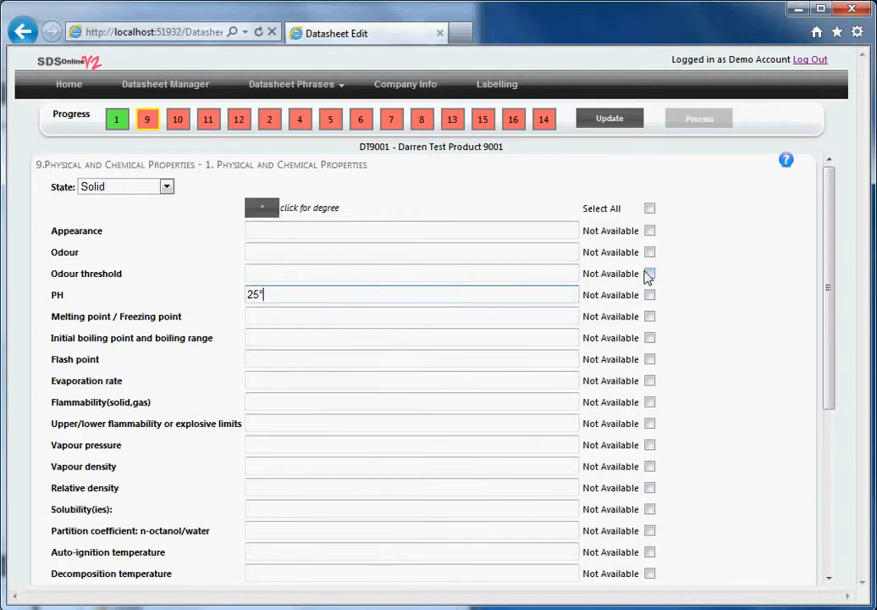
Step: Mark all the physical and chemical properties as Not Available
left_click(649, 274)
left_click(650, 252)
left_click(649, 231)
left_click(650, 316)
left_click(650, 338)
left_click(650, 208)
Step: Set the PH value to 25° and clear its Not Available mark
left_click(326, 294)
type("25")
left_click(256, 207)
left_click(651, 296)
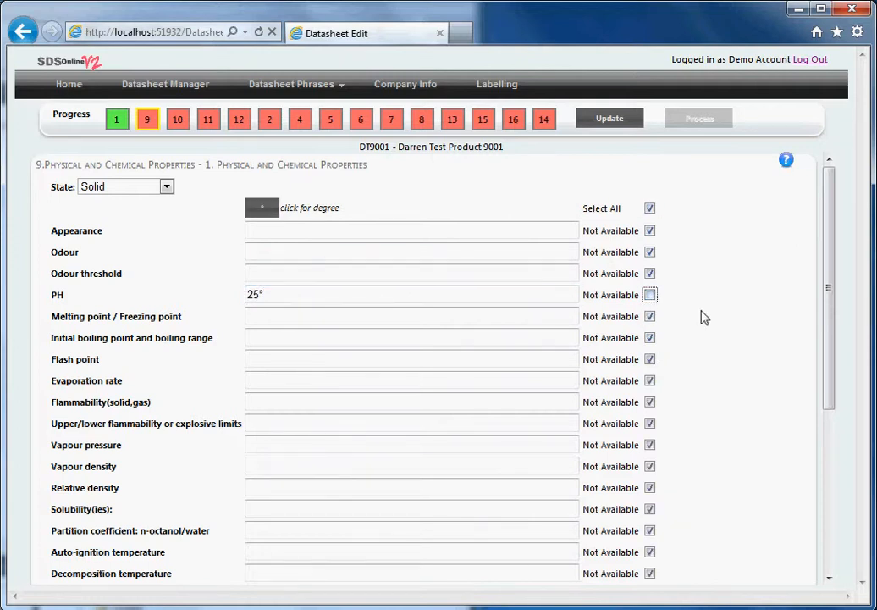
Step: Add the default phrases "No additional information available" and "None Available" to section 9's Other Information
scroll(725, 326, "down", 3)
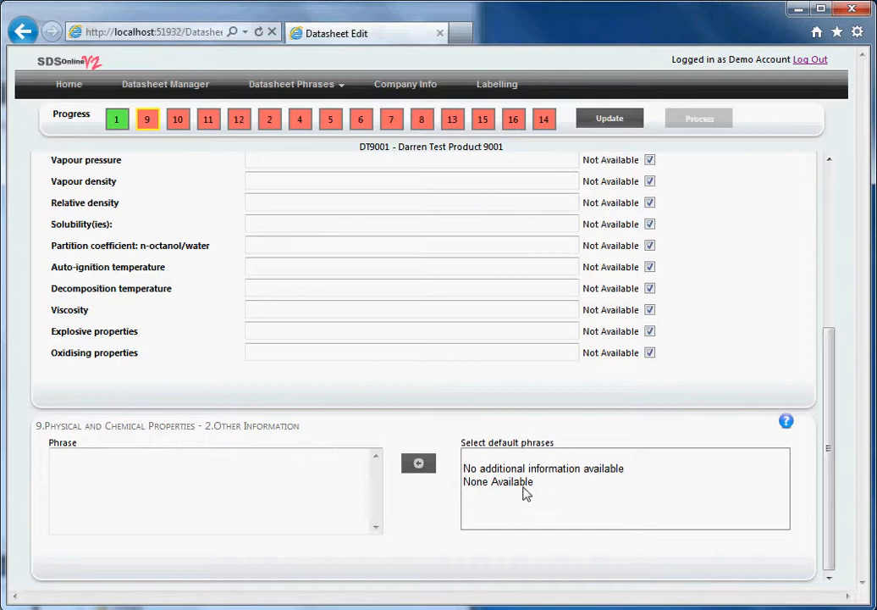
mouse_move(271, 85)
left_click(519, 470)
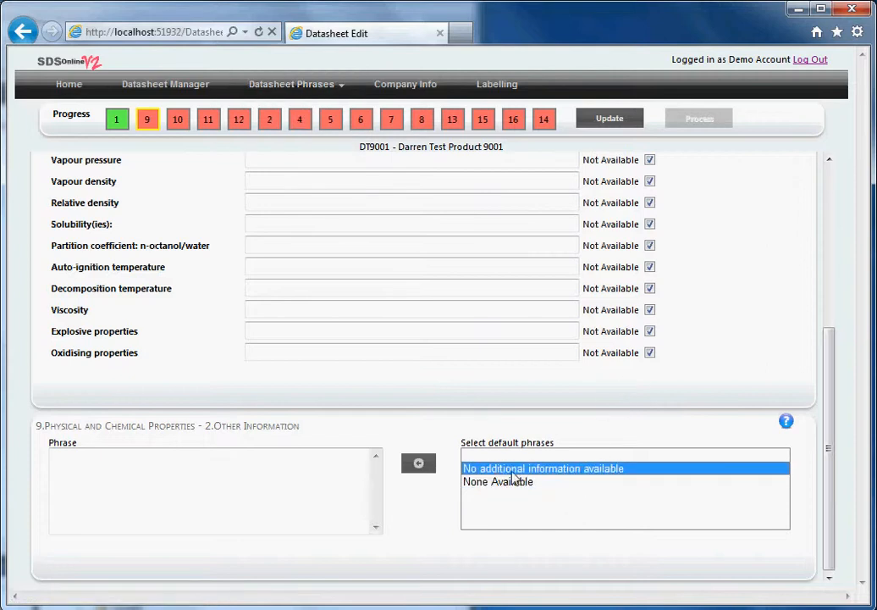
left_click(420, 464)
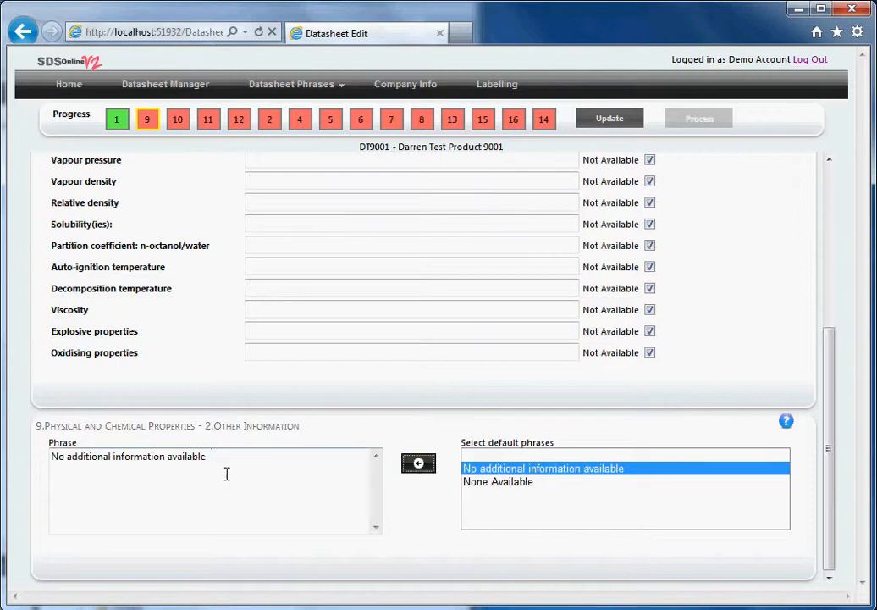
left_click(525, 482)
left_click(420, 466)
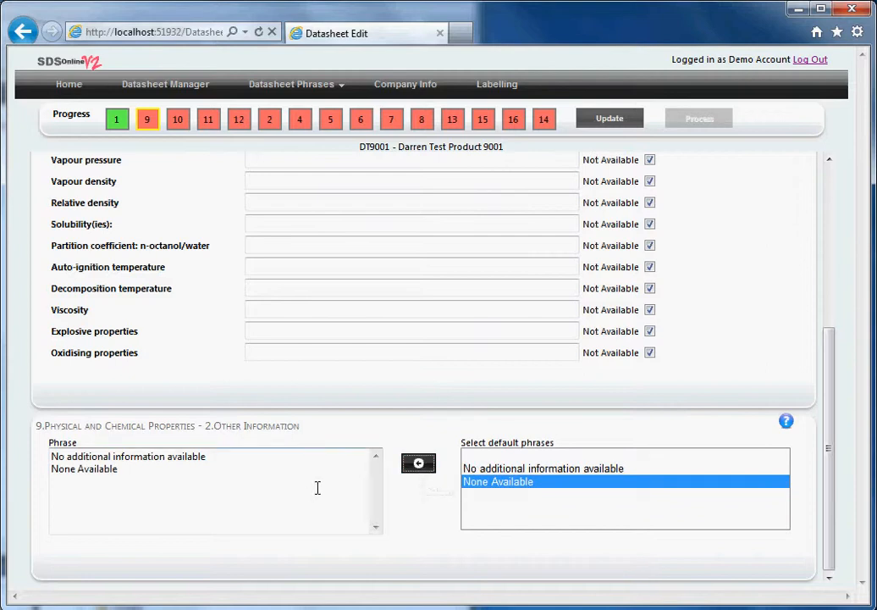
Step: Remove the "None Available" line from the Other Information phrases and update section 9
left_click(234, 476)
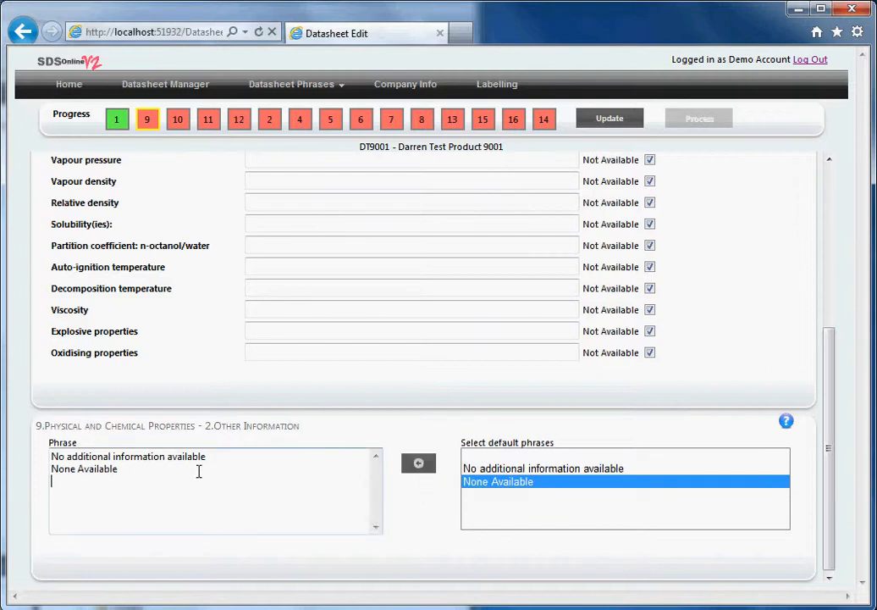
double_click(105, 473)
type("there")
triple_click(127, 470)
key("BackSpace")
key("BackSpace")
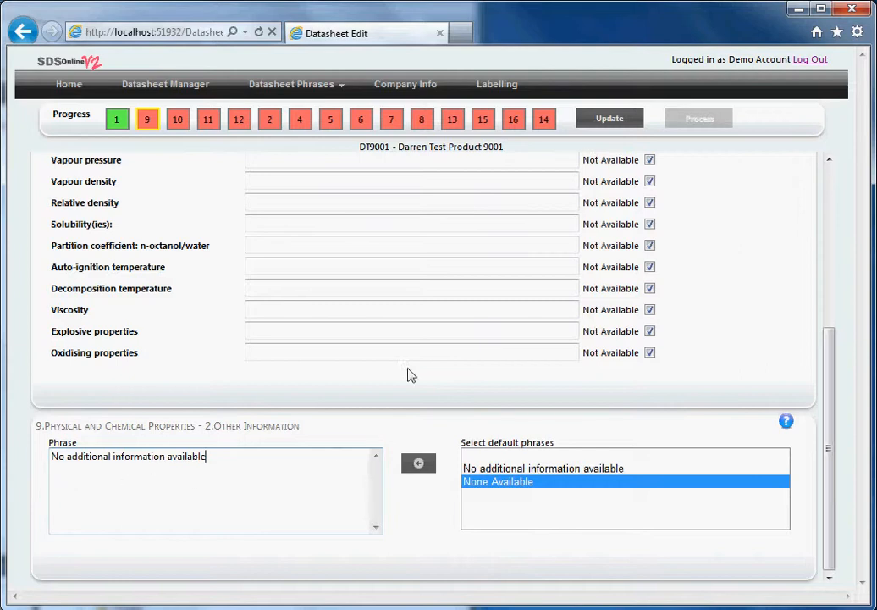
left_click(617, 123)
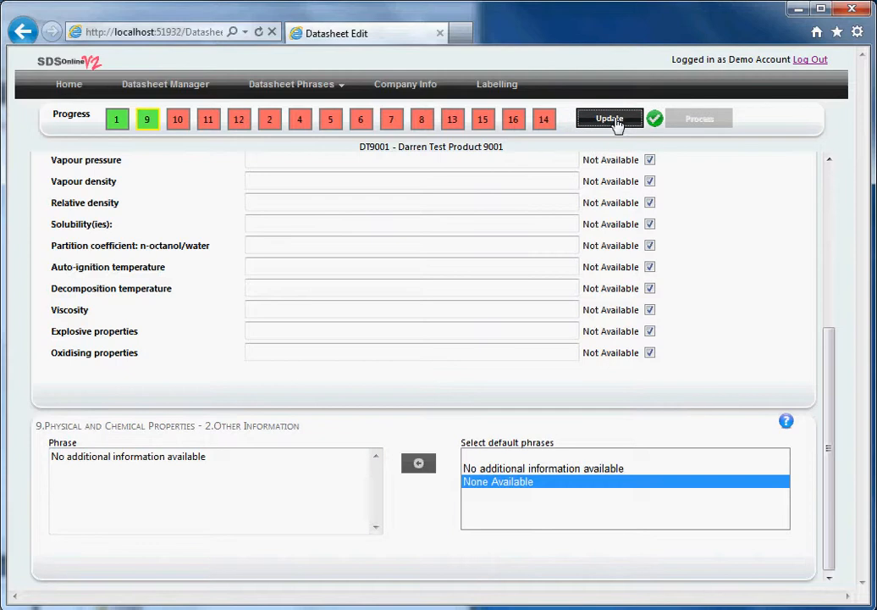
Step: In section 10, add "May react violently with N-haloimides." to Possibility of Hazardous Reactions and "Sources of Ignition." to Conditions to Avoid
left_click(180, 122)
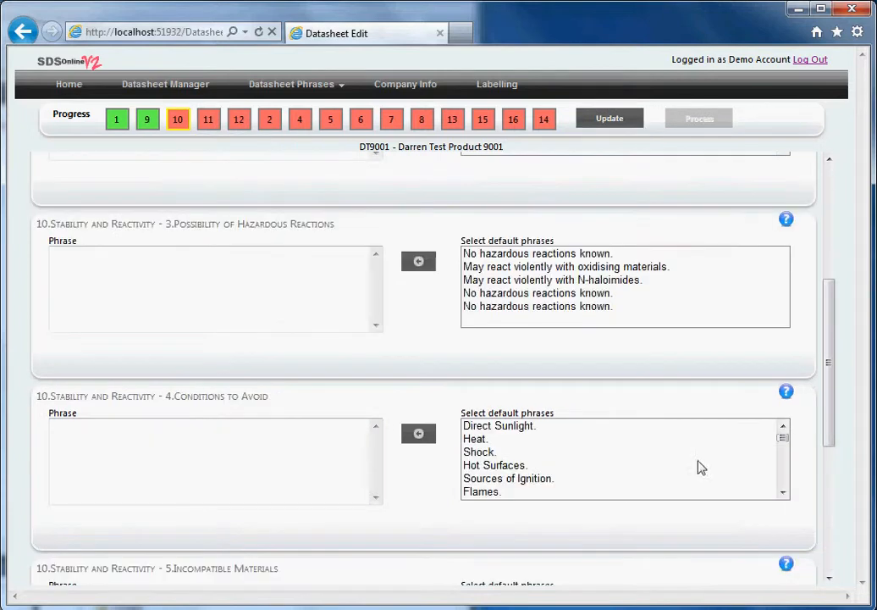
left_click(471, 281)
left_click(417, 263)
left_click(490, 482)
left_click(419, 432)
Step: Add "Acids." to Incompatible Materials and "In combustion emits toxic fumes of nitrogen oxides." to Hazardous Decomposition Products, and update section 10
scroll(745, 411, "down", 3)
left_click(477, 417)
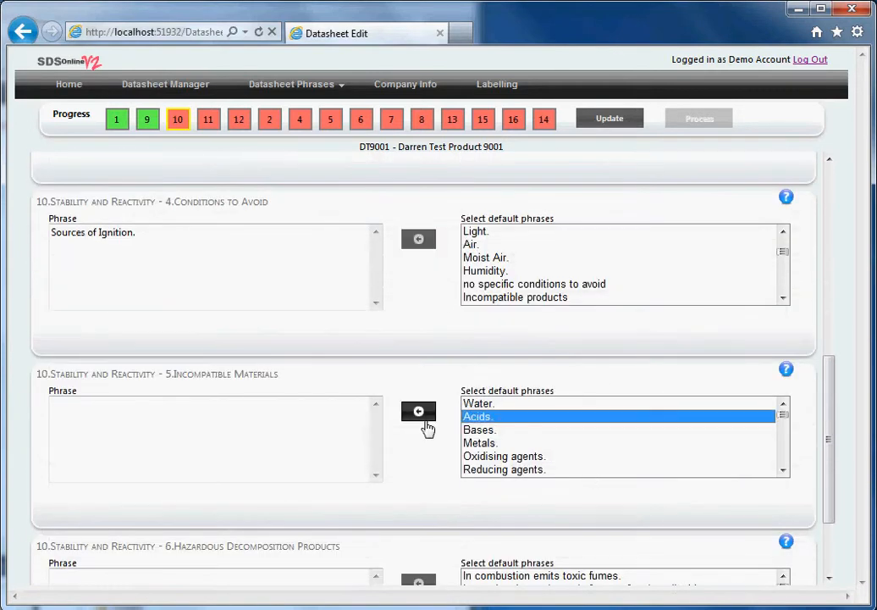
left_click(418, 413)
scroll(536, 529, "down", 1)
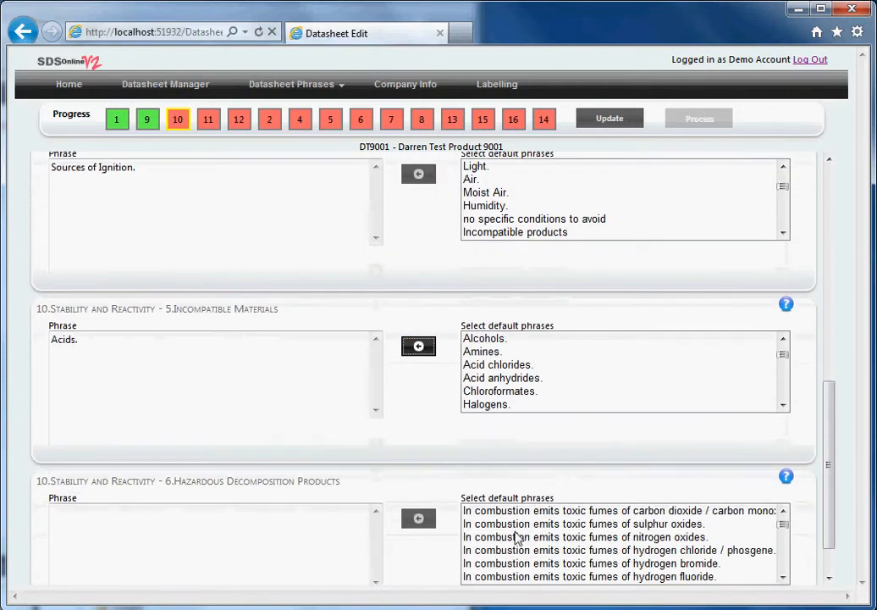
left_click(517, 537)
left_click(419, 519)
scroll(609, 485, "down", 4)
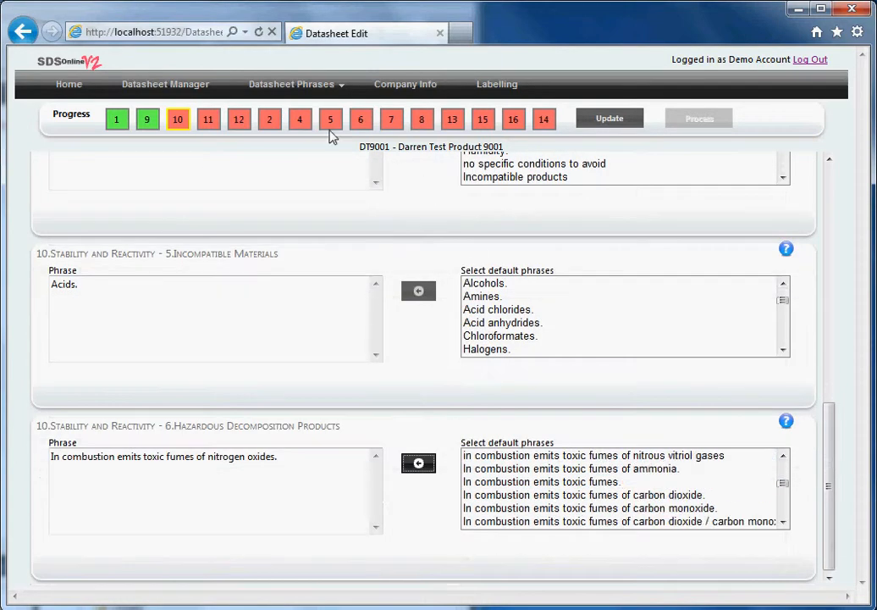
left_click(609, 120)
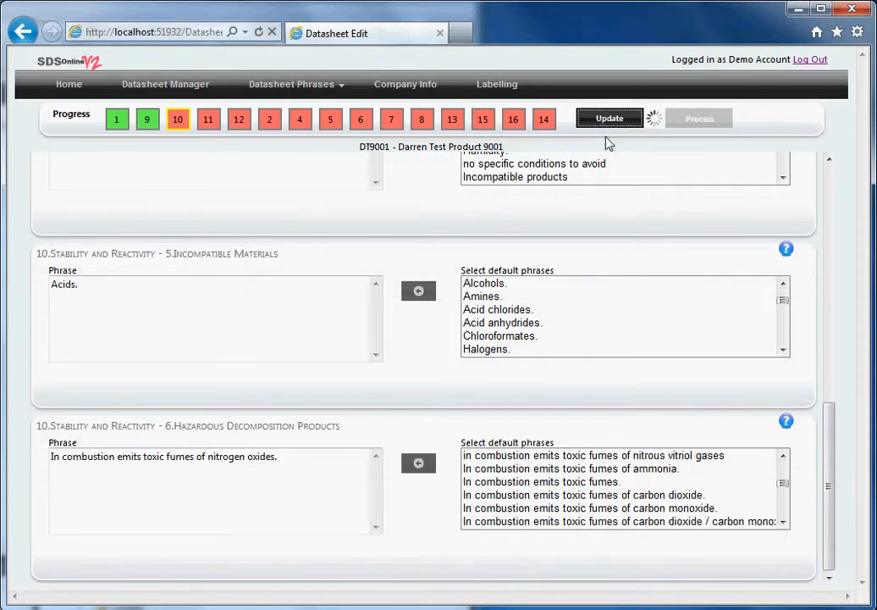
Step: Add "Reacts with water." to section 10's Reactivity and "Stable under normal conditions." to its Stability, and update the section
left_click(215, 124)
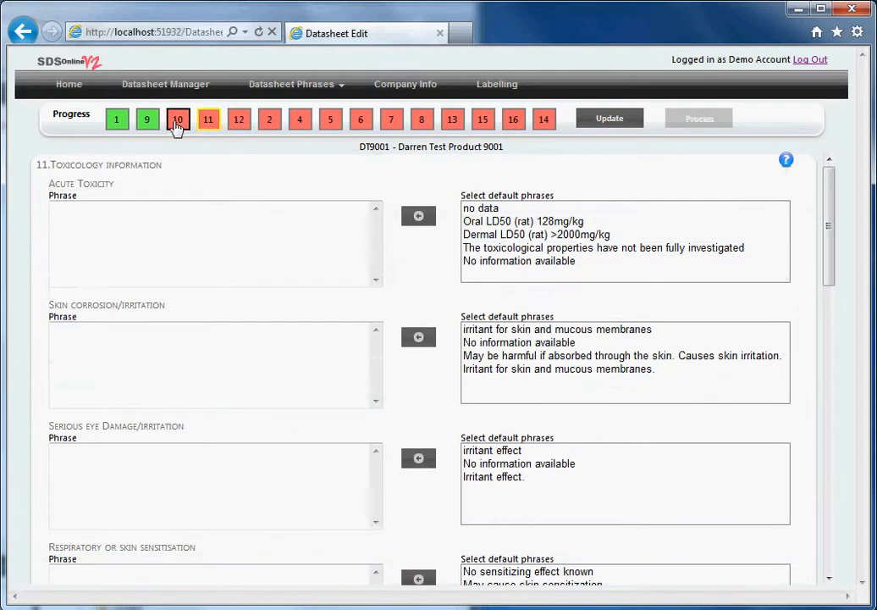
left_click(178, 125)
left_click(483, 194)
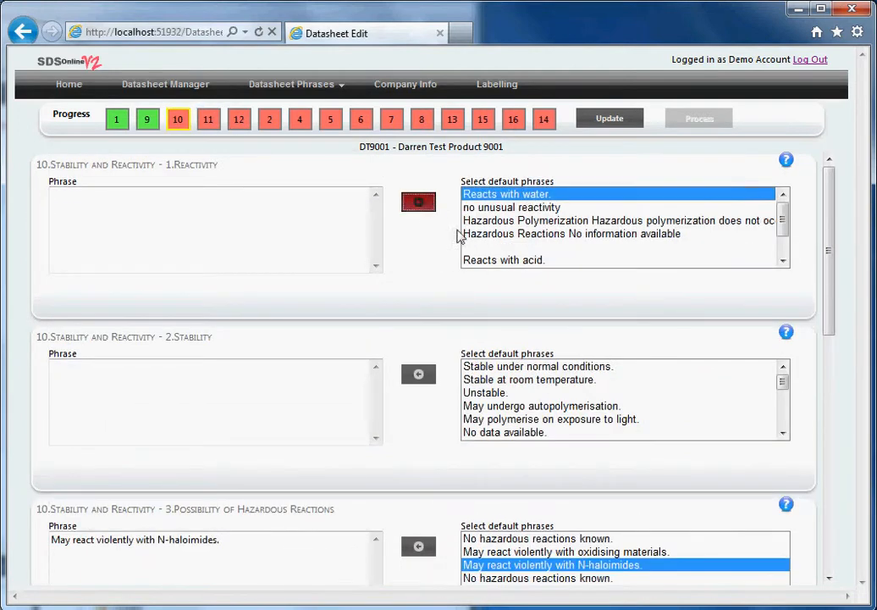
left_click(423, 205)
left_click(427, 376)
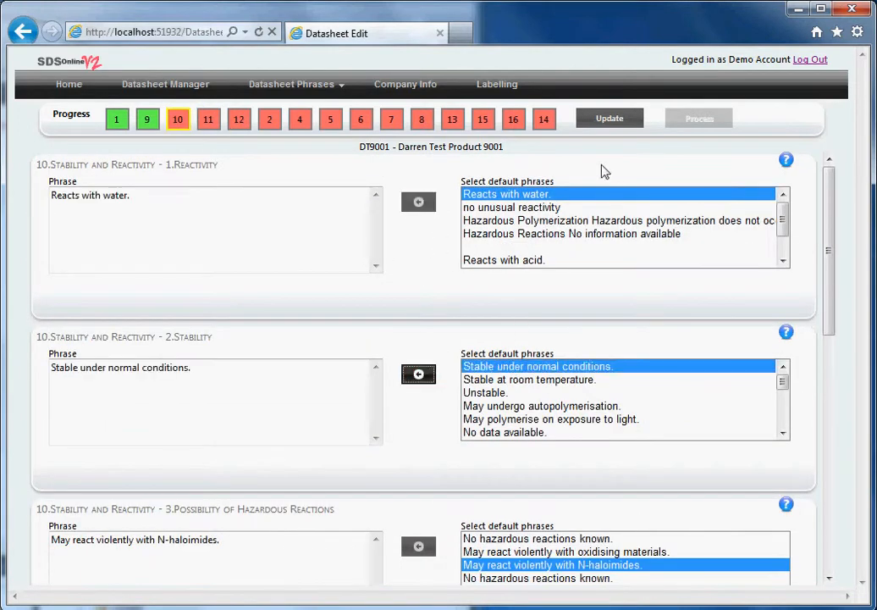
left_click(610, 118)
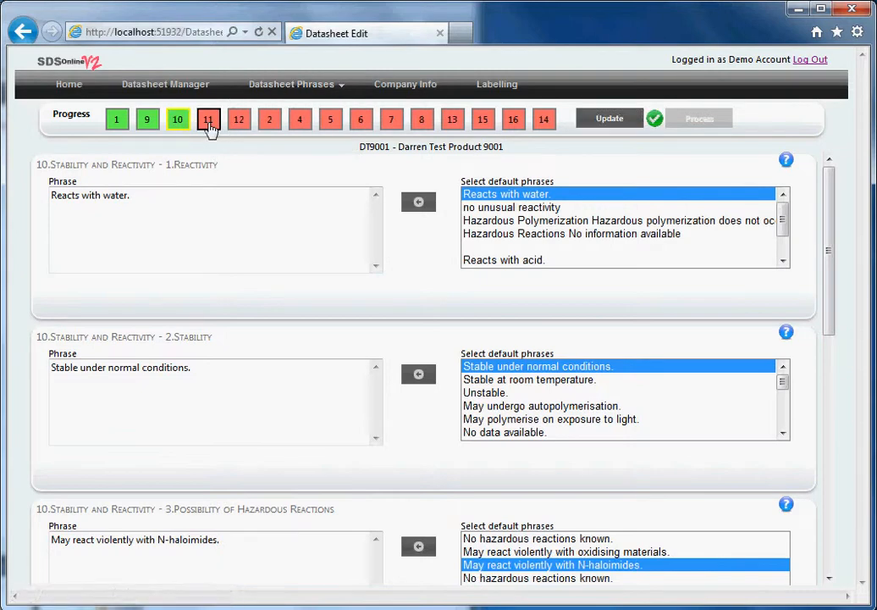
Step: In section 11, add "Oral LD50 (rat) 128mg/kg" to Acute Toxicity and "May be harmful if absorbed through the skin. Causes skin irritation." to Skin Corrosion/Irritation
left_click(208, 124)
left_click(506, 222)
left_click(414, 218)
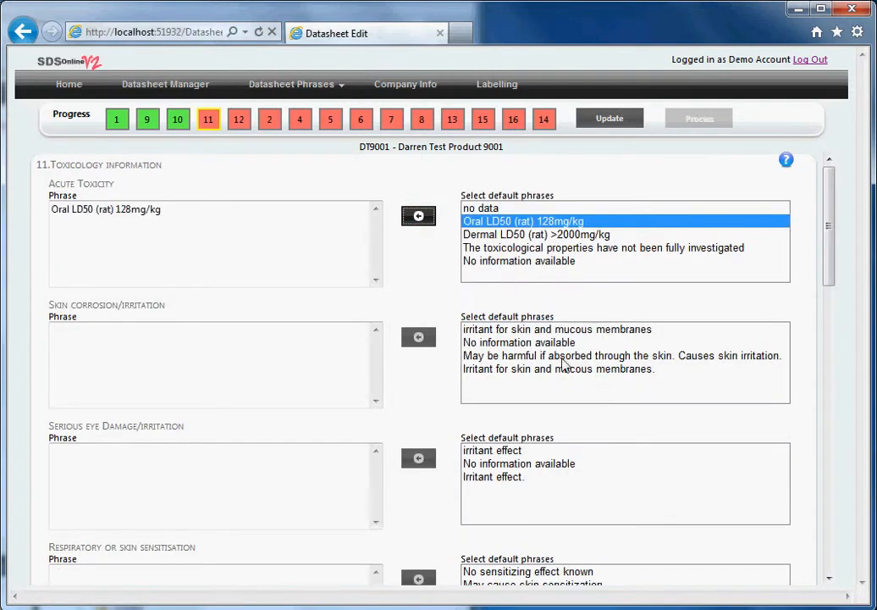
left_click(542, 355)
left_click(419, 338)
Step: Add "Irritant effect." to Serious Eye Damage/Irritation and "No sensitizing effect known" to Respiratory or Skin Sensitisation
left_click(509, 477)
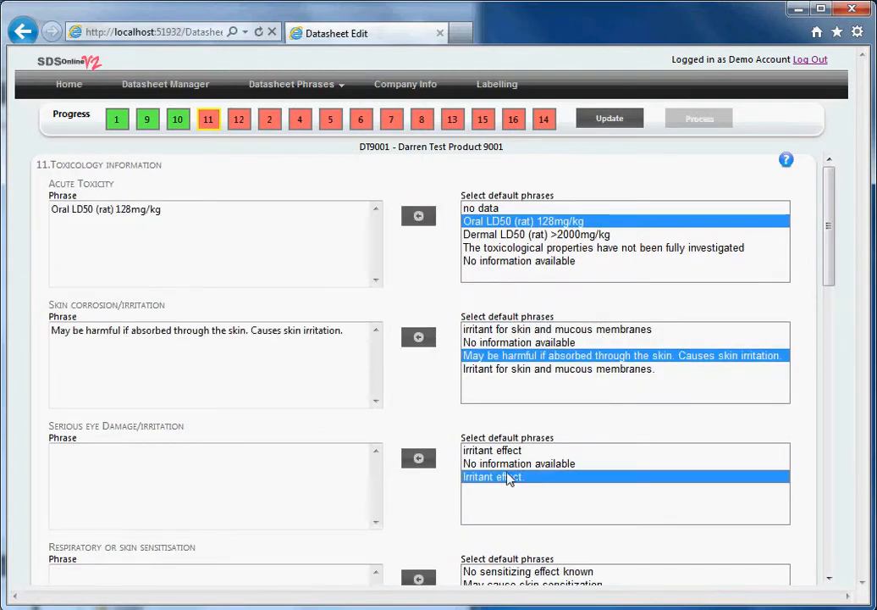
left_click(418, 458)
left_click(525, 571)
left_click(418, 579)
Step: Add "Genotoxicity in vitro - rat - Liver." to Germ Cell Mutagenicity and the "Tumorigenic:Equivocal tumorigenic agent by RTECS criteria" phrase to Carcinogenicity
scroll(704, 442, "down", 2)
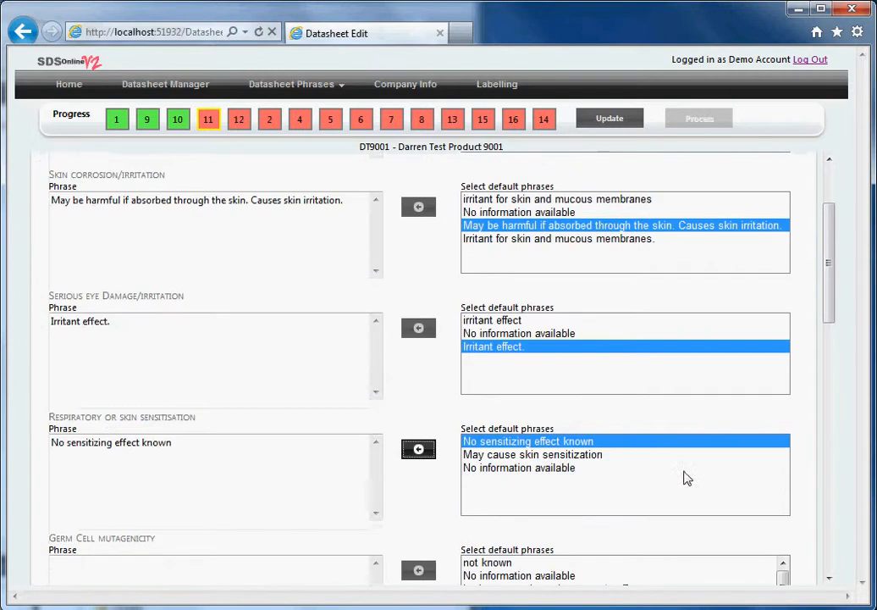
scroll(525, 566, "down", 1)
left_click(513, 566)
left_click(434, 574)
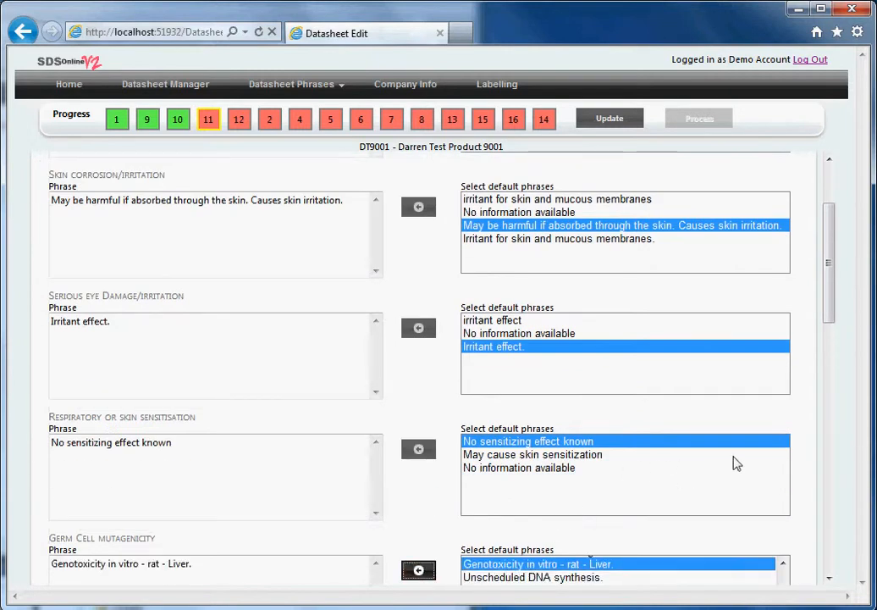
scroll(801, 486, "down", 3)
left_click(509, 476)
left_click(417, 433)
Step: Add "not known" to Reproductive Toxicity and "No information available" to STOT-single exposure
left_click(491, 544)
left_click(419, 552)
scroll(644, 517, "down", 2)
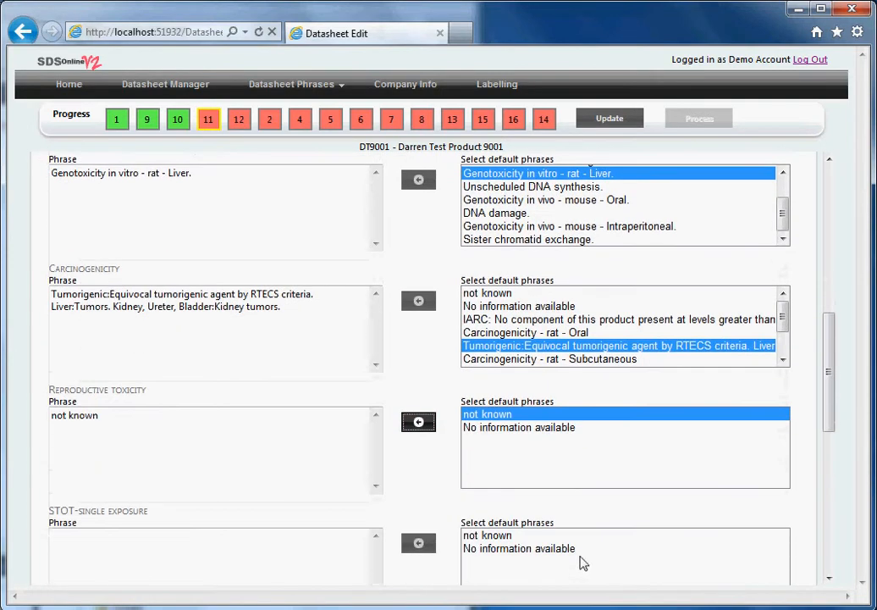
left_click(498, 549)
left_click(428, 554)
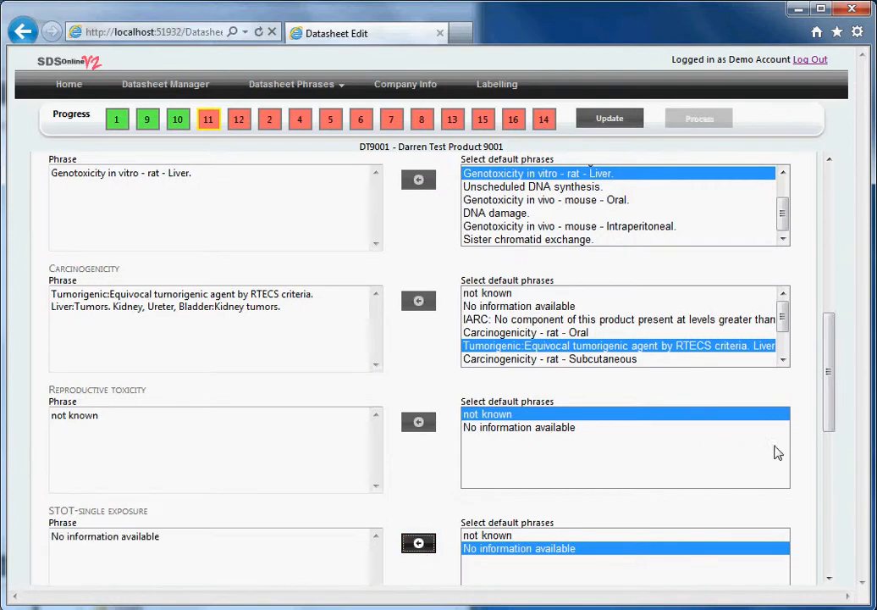
Step: Add "not known" to STOT-repeated exposure and "No information available" to Aspiration Hazard, and update section 11
scroll(782, 480, "down", 4)
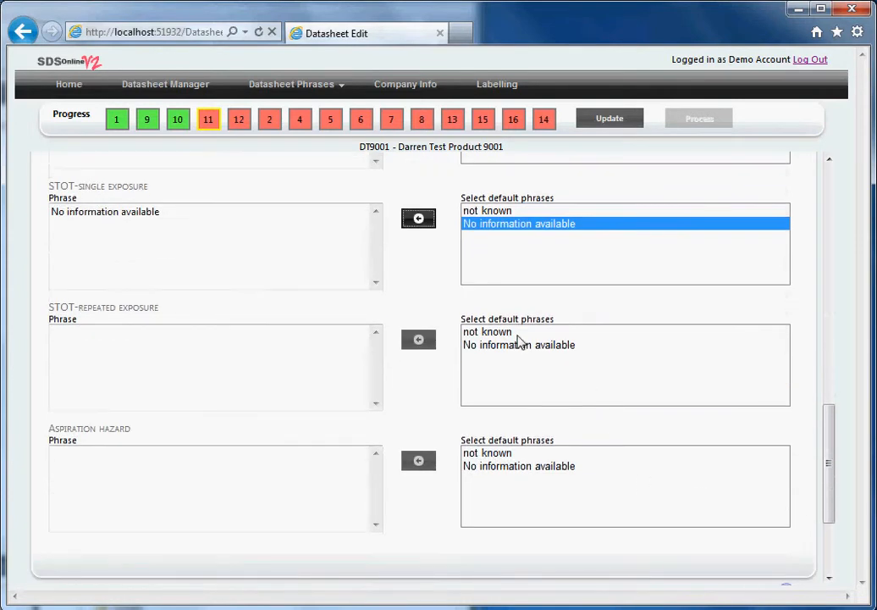
left_click(515, 332)
left_click(428, 345)
left_click(534, 466)
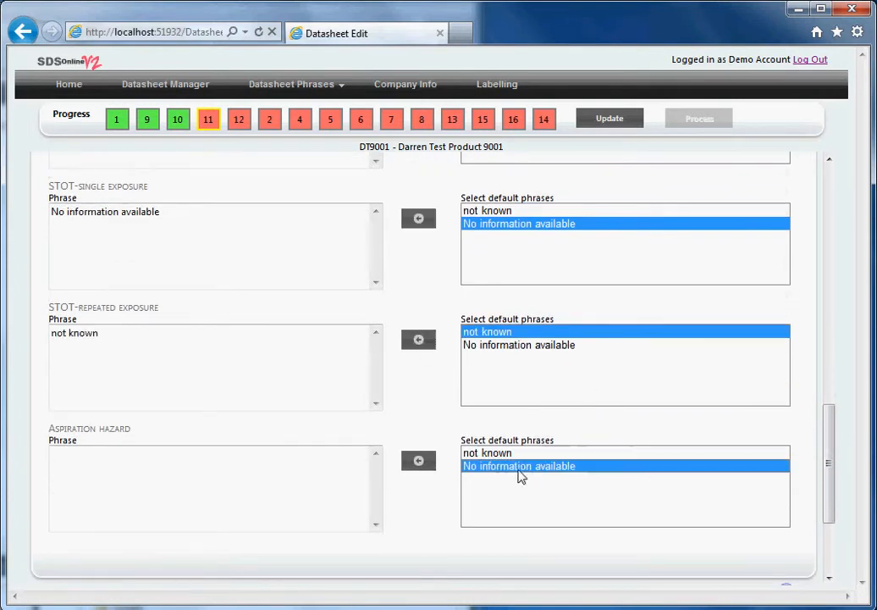
left_click(420, 462)
left_click(597, 122)
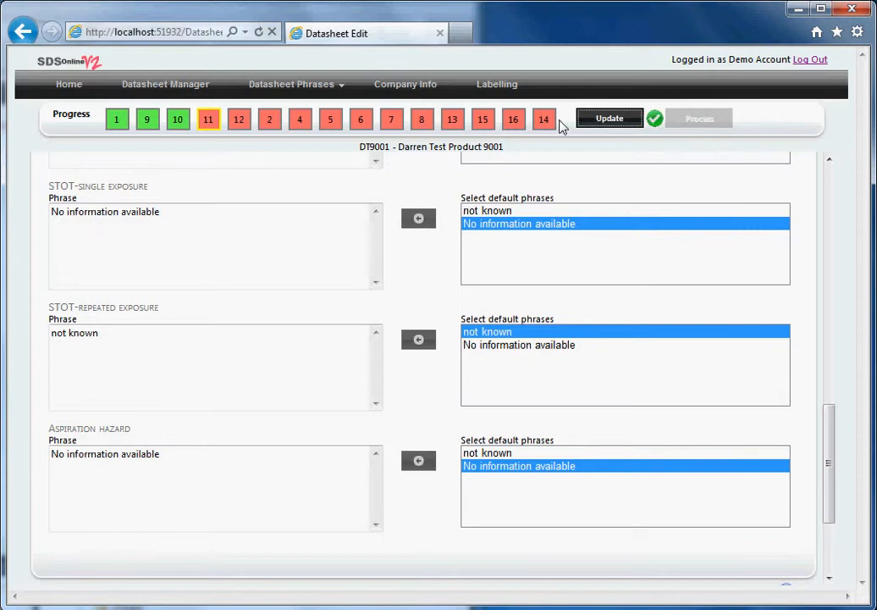
Step: In section 12, add "No information available" to both Results of PBT & vPvB assessment and Other adverse effects
left_click(239, 119)
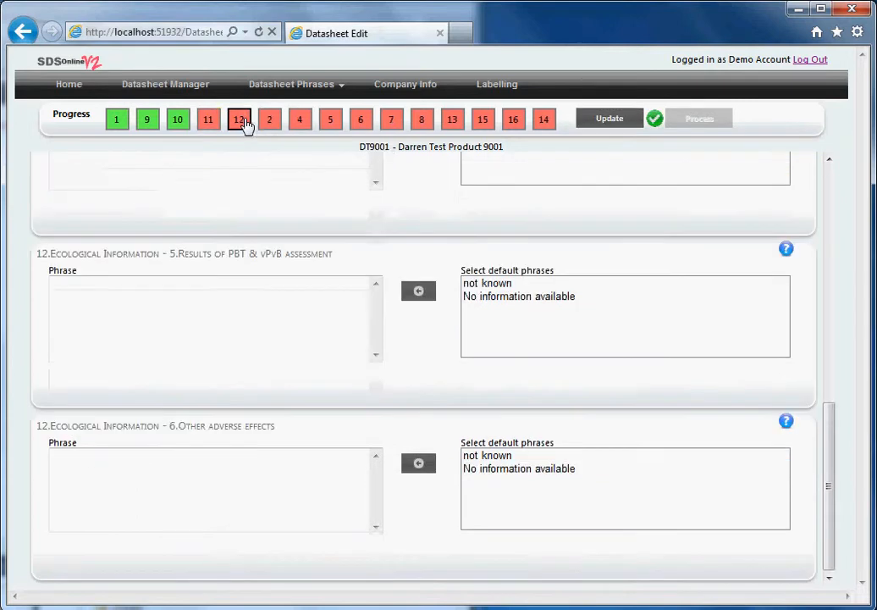
left_click(525, 296)
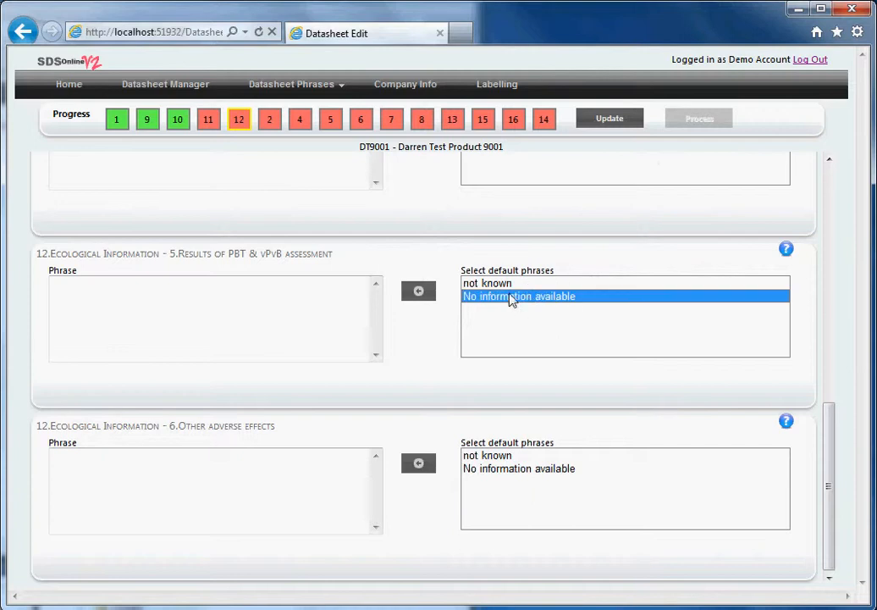
left_click(418, 290)
left_click(507, 470)
left_click(418, 463)
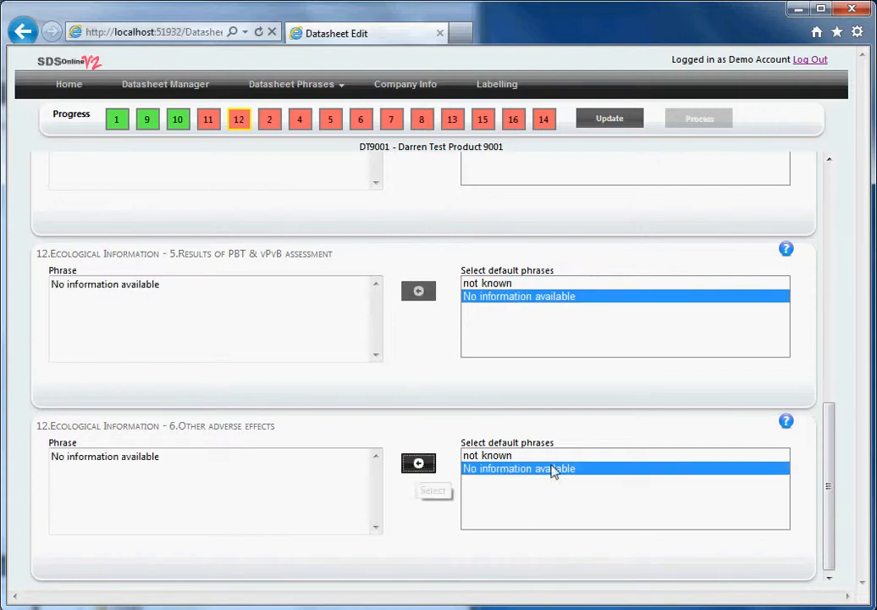
Step: Add "No information available" to section 12's Mobility and Soil and Bio-Accumulative Potential phrases
scroll(521, 303, "up", 3)
left_click(498, 257)
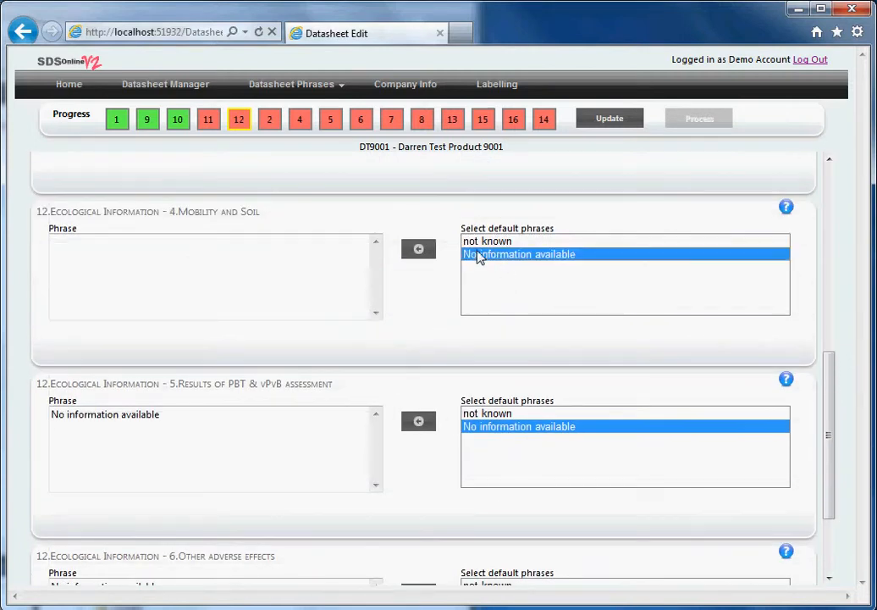
left_click(419, 249)
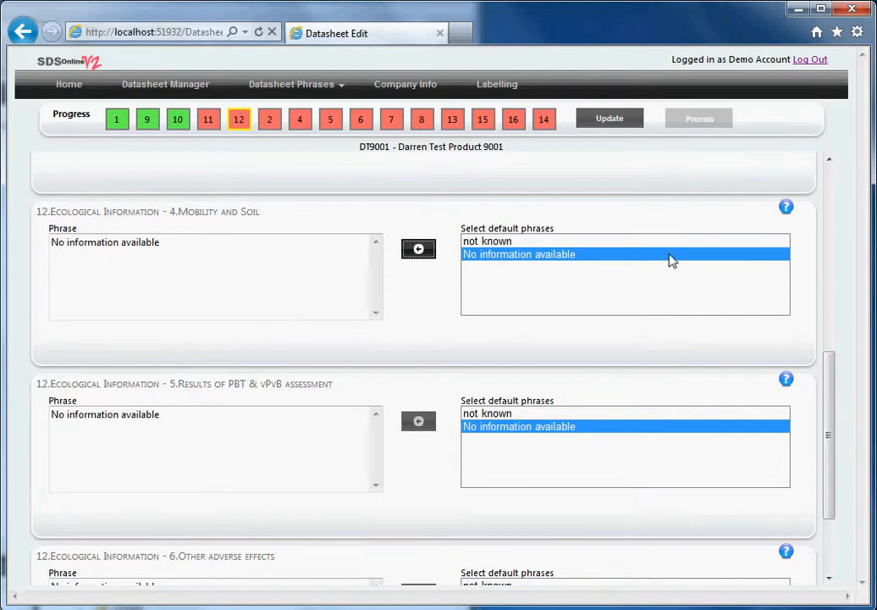
scroll(801, 252, "up", 2)
left_click(503, 212)
left_click(421, 208)
Step: Add "not known" to section 12's Toxicity and "No information available" to Persistance and degradability, and update the section
left_click_drag(828, 343, 833, 203)
left_click(500, 195)
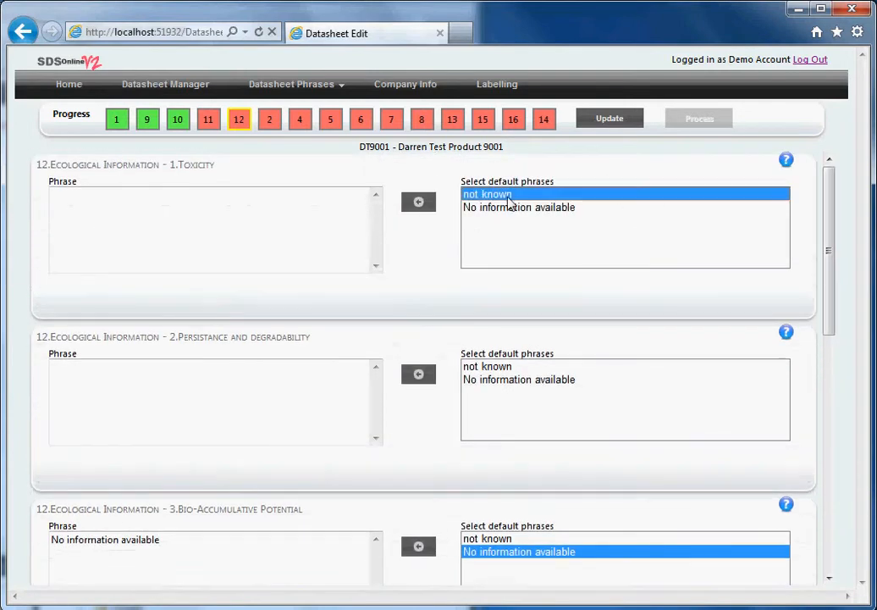
left_click(418, 203)
left_click(503, 380)
left_click(416, 375)
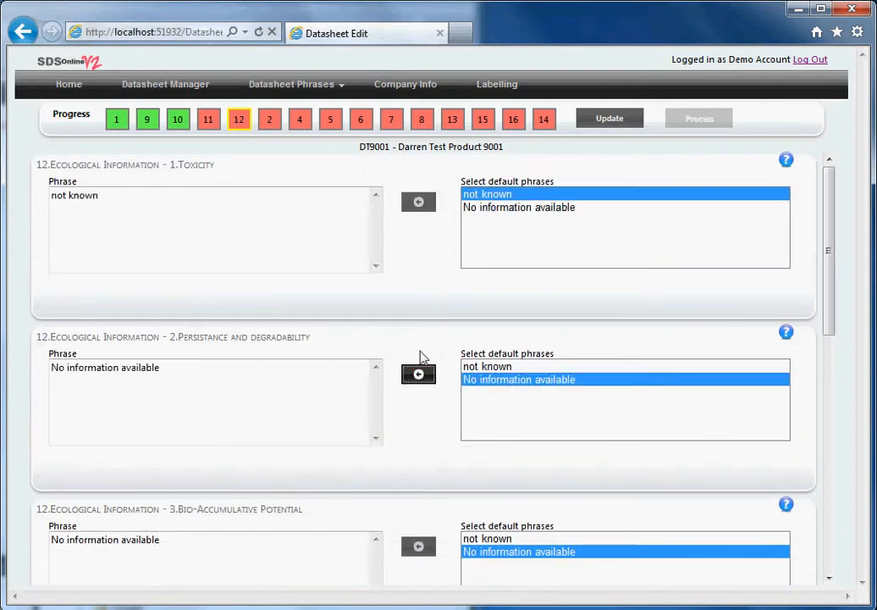
left_click(604, 122)
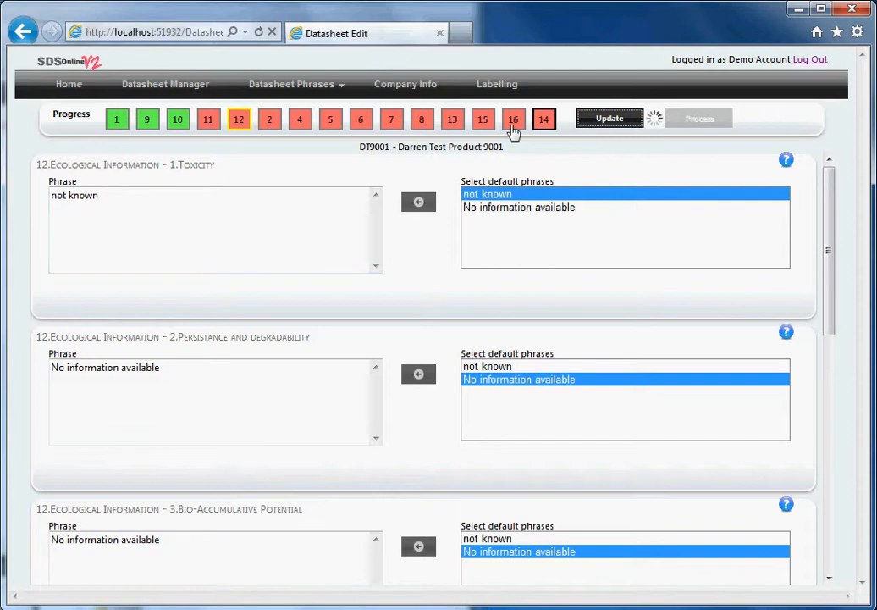
Step: Add "No additional information available" to section 11's Additional toxicology phrases and update the section
left_click(211, 118)
scroll(377, 352, "down", 10)
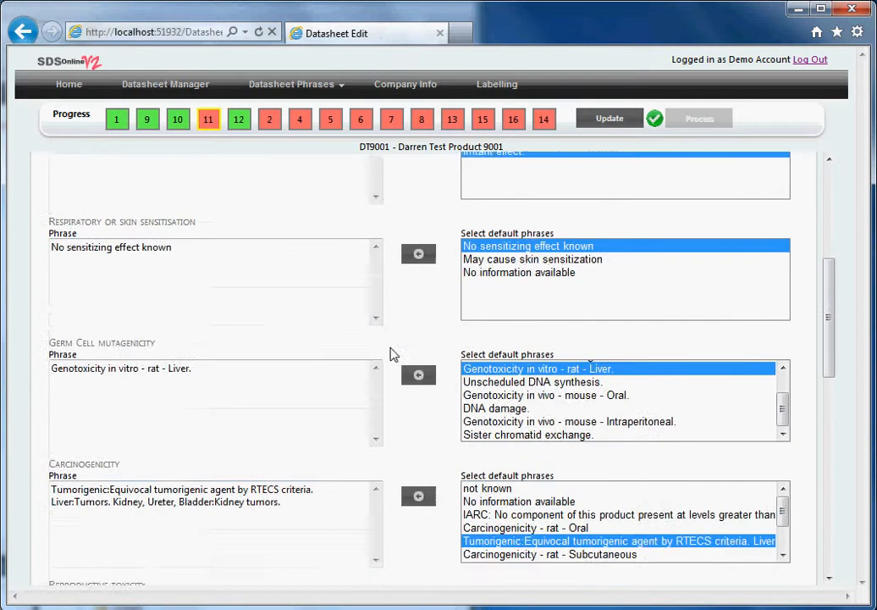
scroll(366, 366, "down", 3)
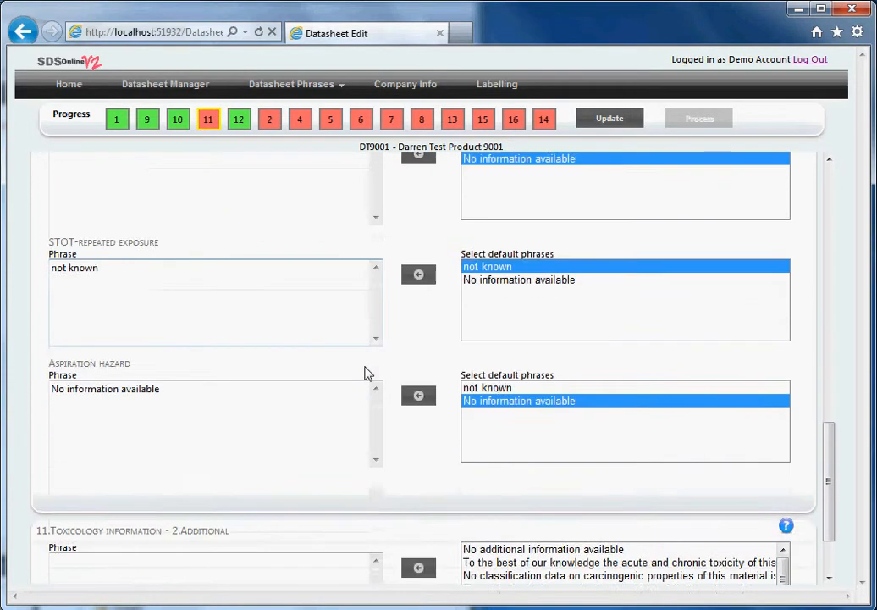
left_click(542, 444)
left_click(418, 462)
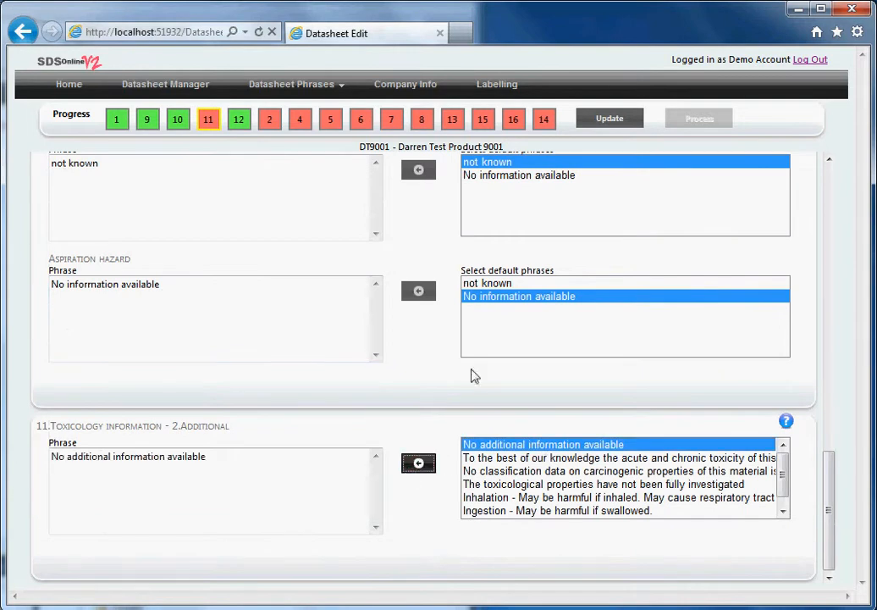
left_click(606, 118)
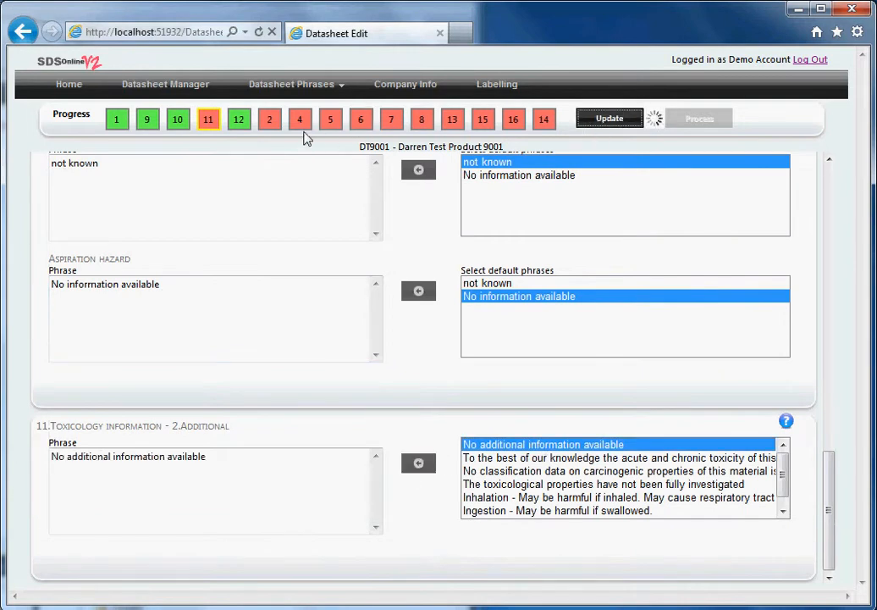
Step: In section 2, search the hazards for R10 and add H225 "Highly flammable liquid and vapour."
left_click(273, 123)
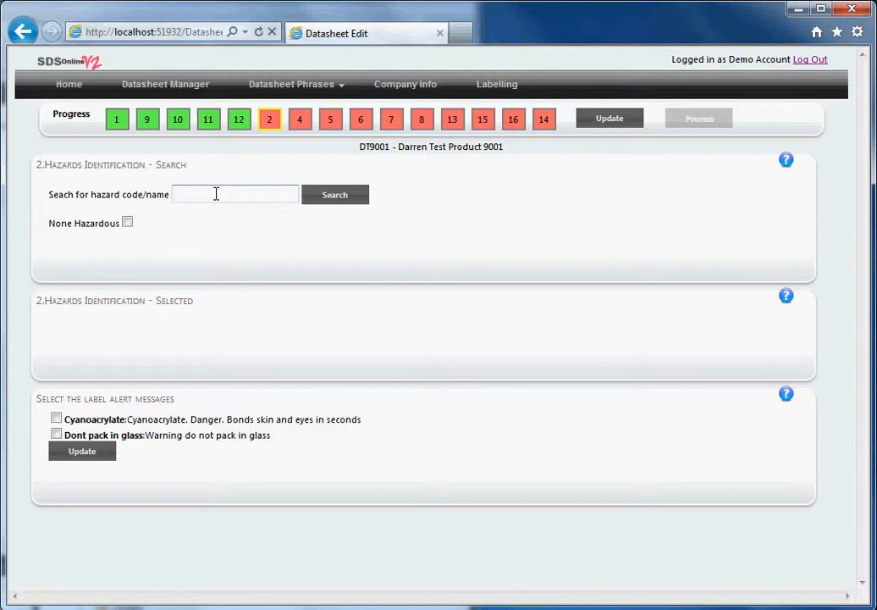
left_click(356, 198)
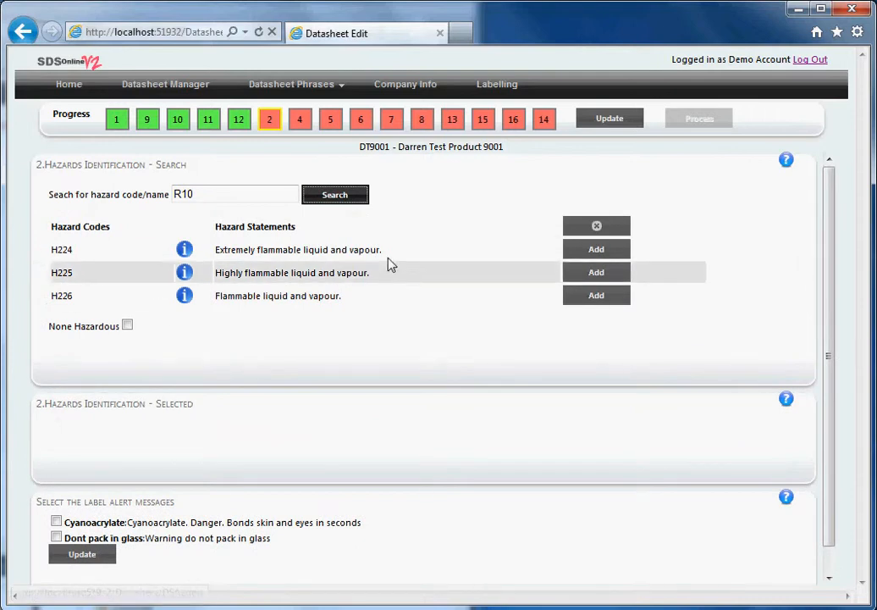
left_click(596, 276)
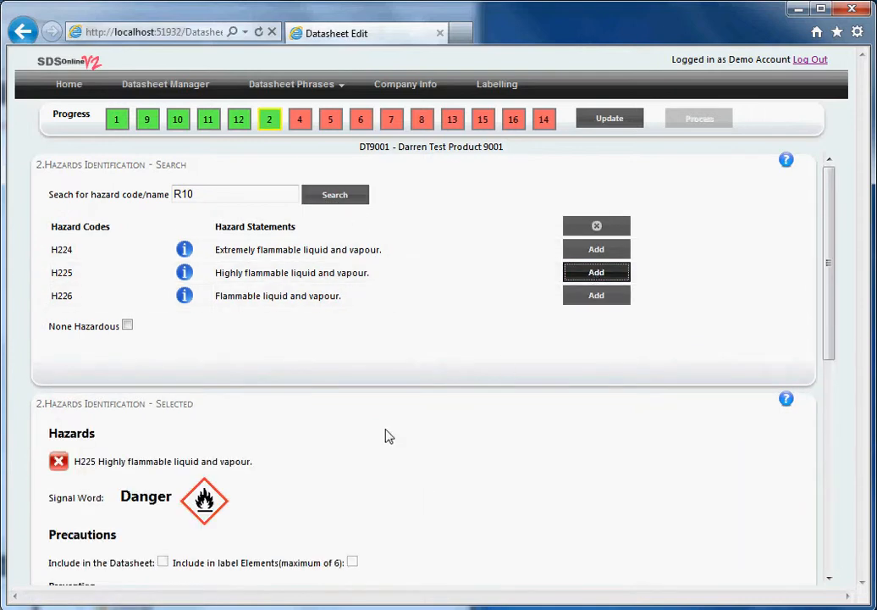
Step: Search the section 2 hazards for "toxic", "h305" and "h330" in turn
double_click(238, 195)
type("toxi")
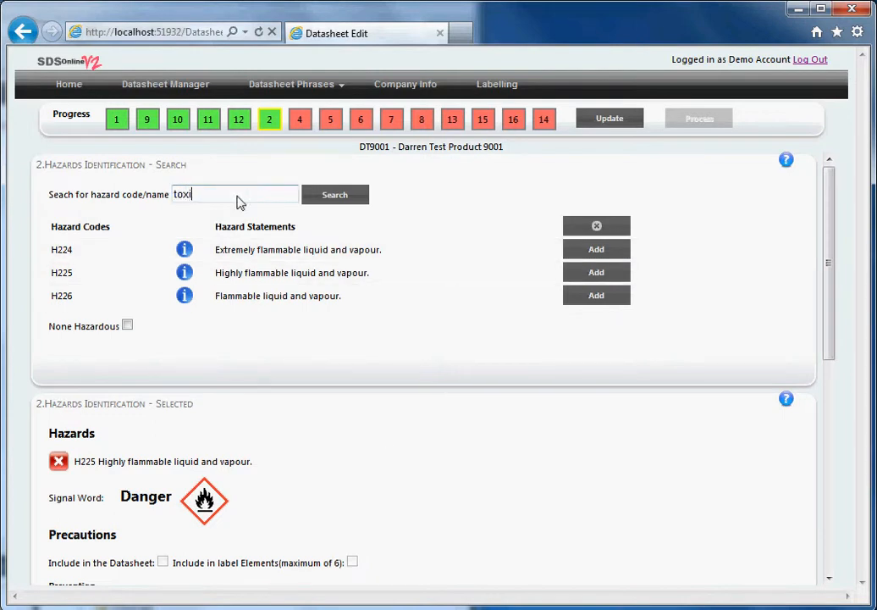
type("c")
left_click(336, 199)
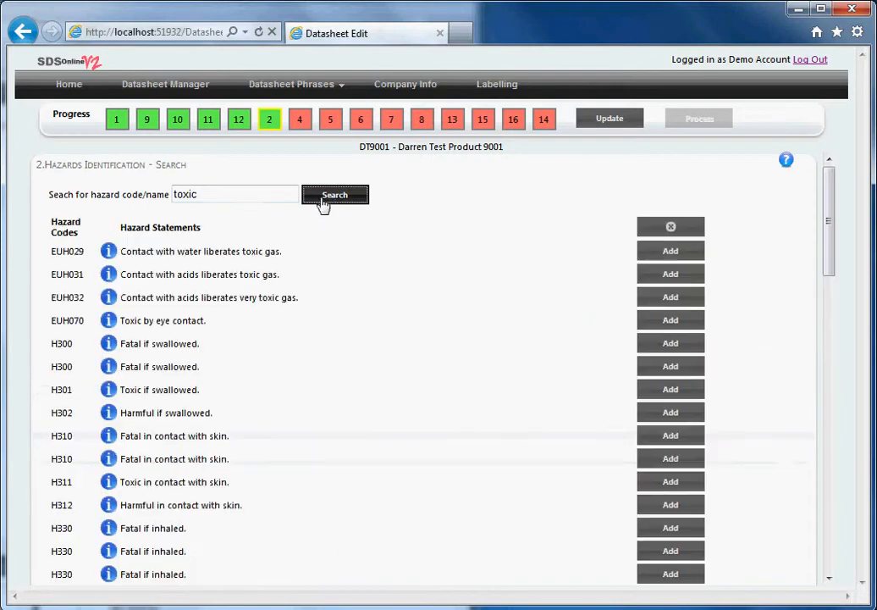
double_click(227, 196)
type("h30")
left_click(342, 201)
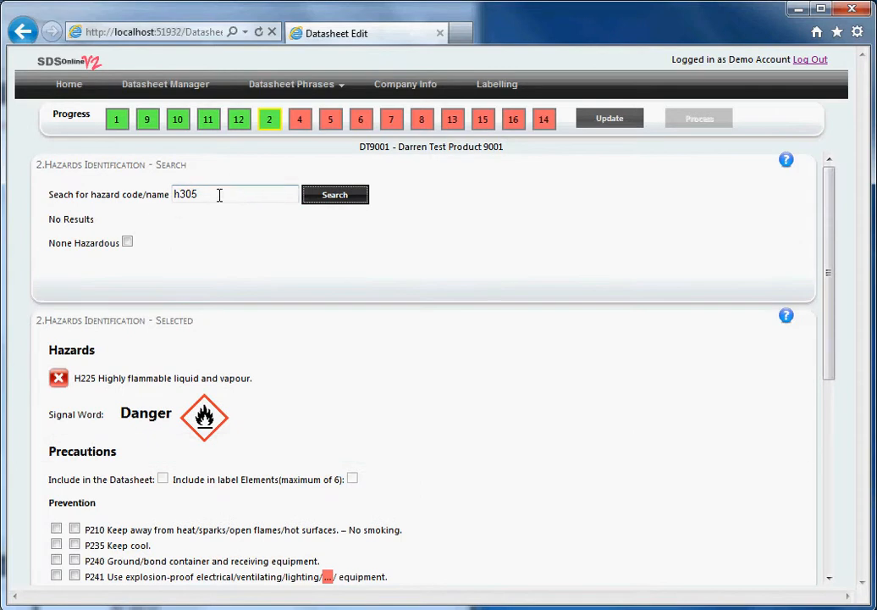
left_click_drag(217, 199, 186, 194)
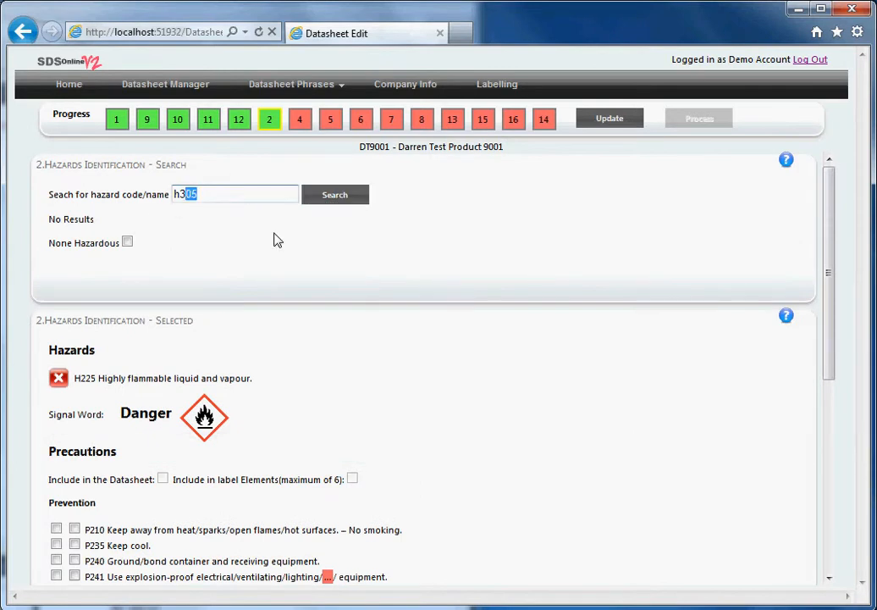
type("30")
left_click(340, 199)
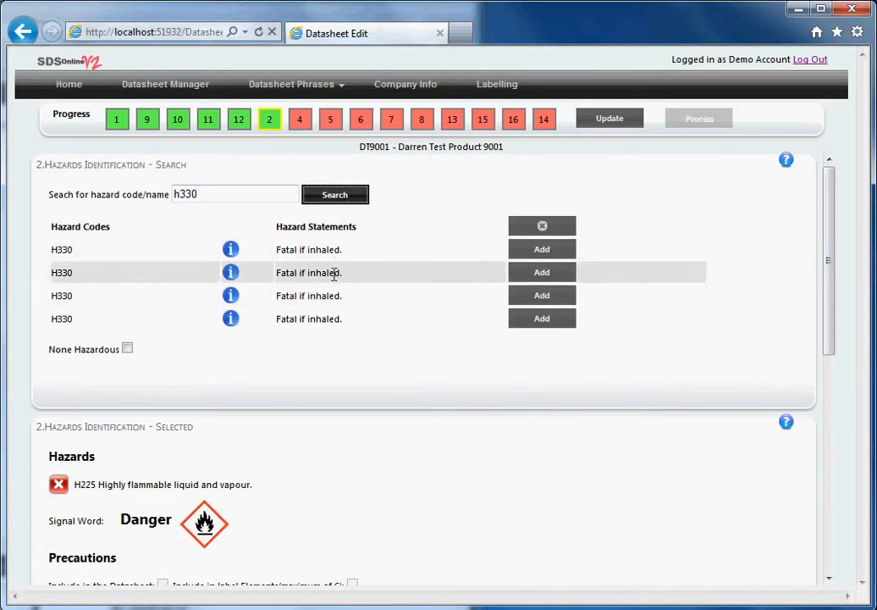
Step: Examine the class, form and R codes of each H330 "Fatal if inhaled." entry
left_click(231, 250)
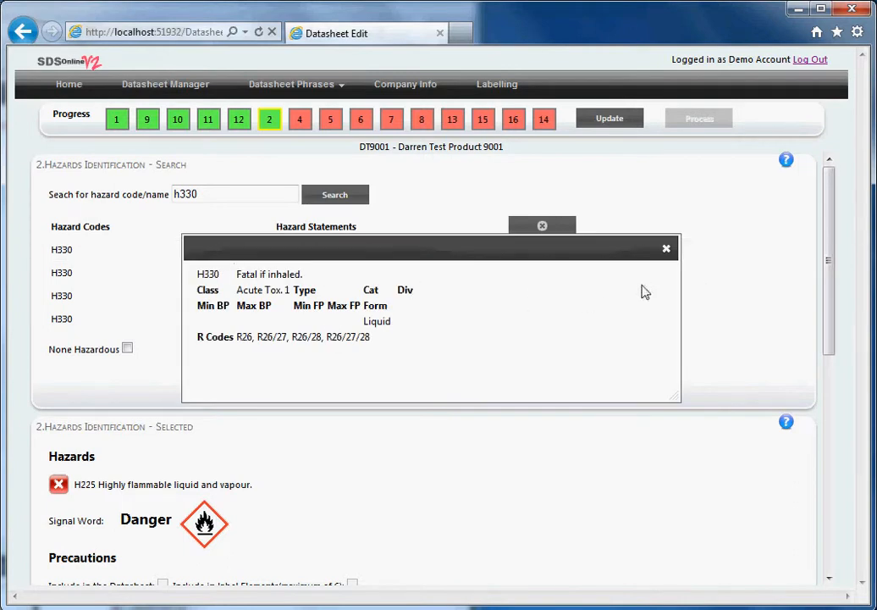
left_click(669, 250)
left_click(233, 274)
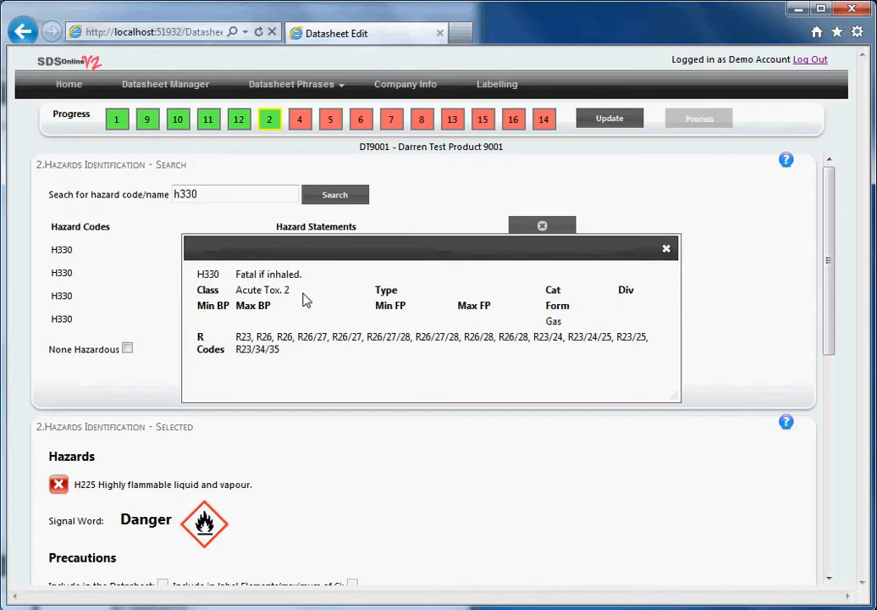
left_click(667, 249)
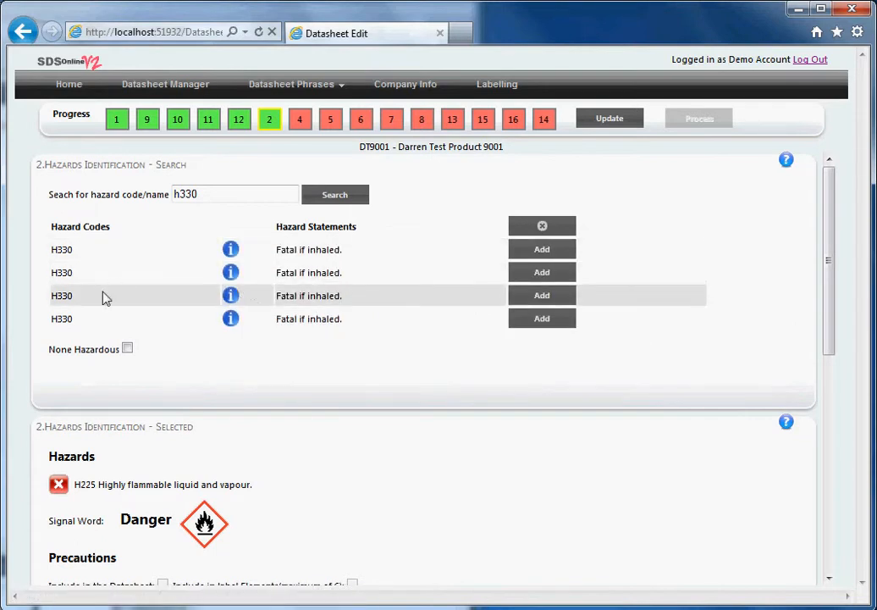
left_click(231, 298)
left_click(666, 249)
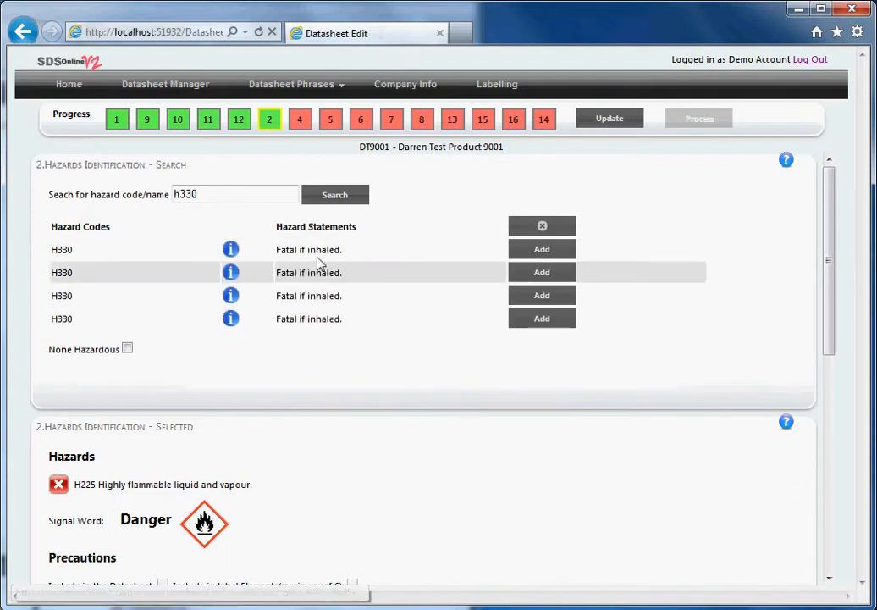
left_click(229, 320)
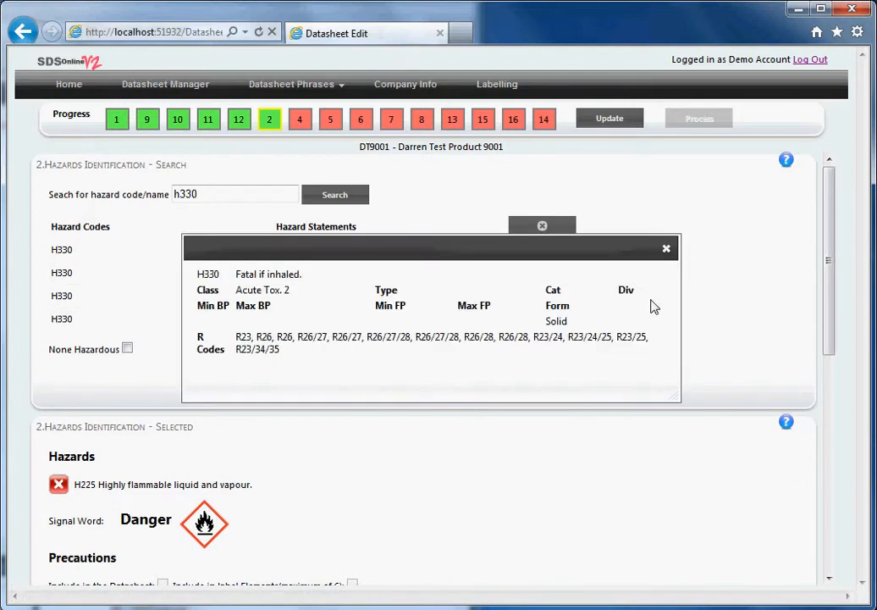
left_click(666, 249)
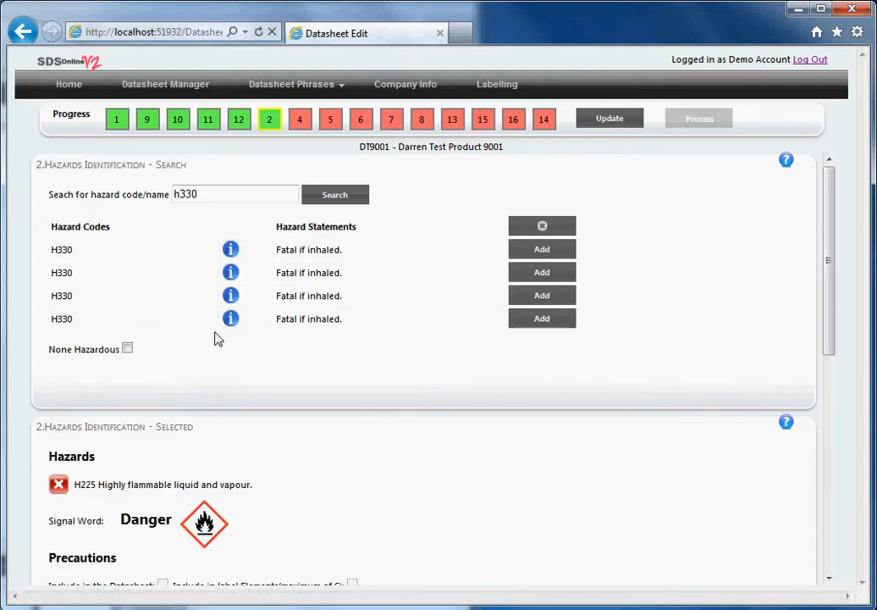
Step: Mark the product as None Hazardous, accept the removal of all hazards, and clear the None Hazardous option again
left_click(127, 349)
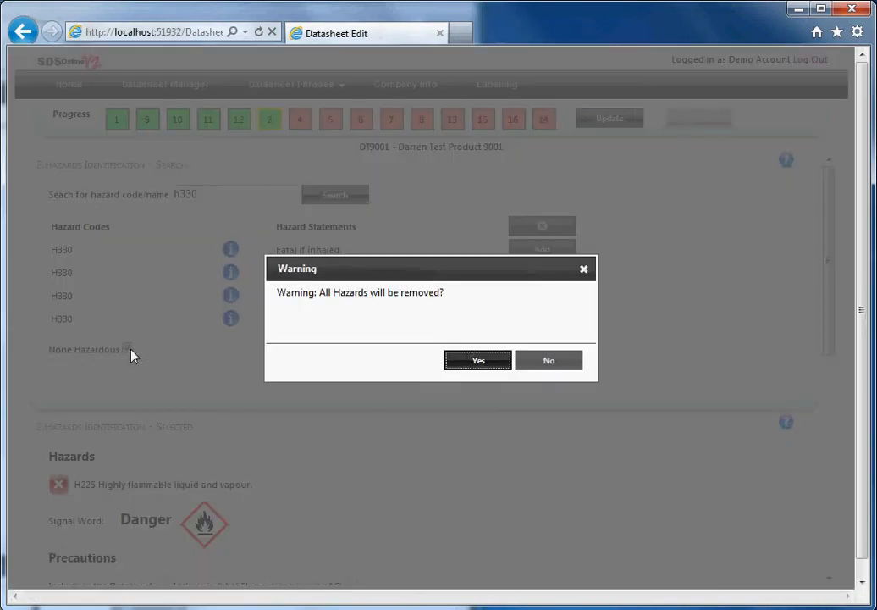
left_click(472, 365)
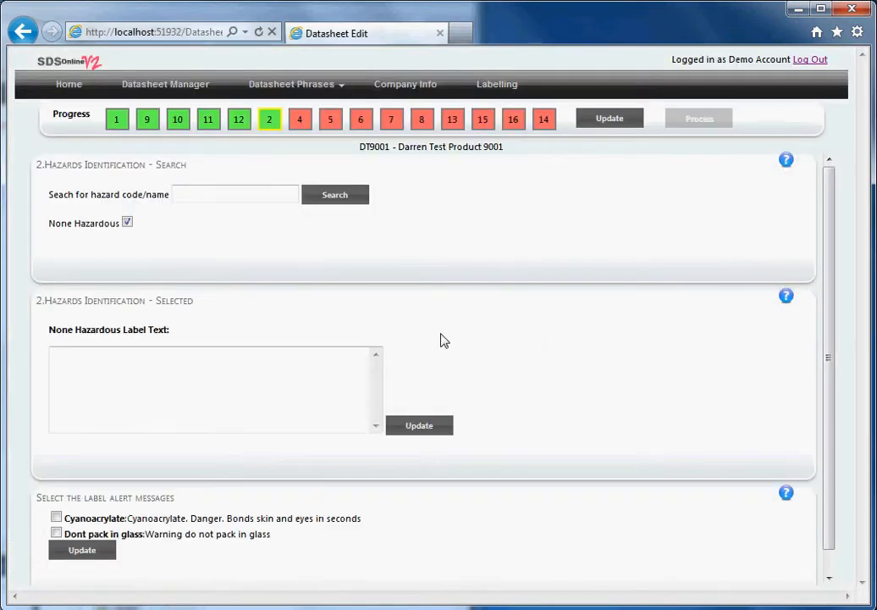
scroll(338, 364, "down", 1)
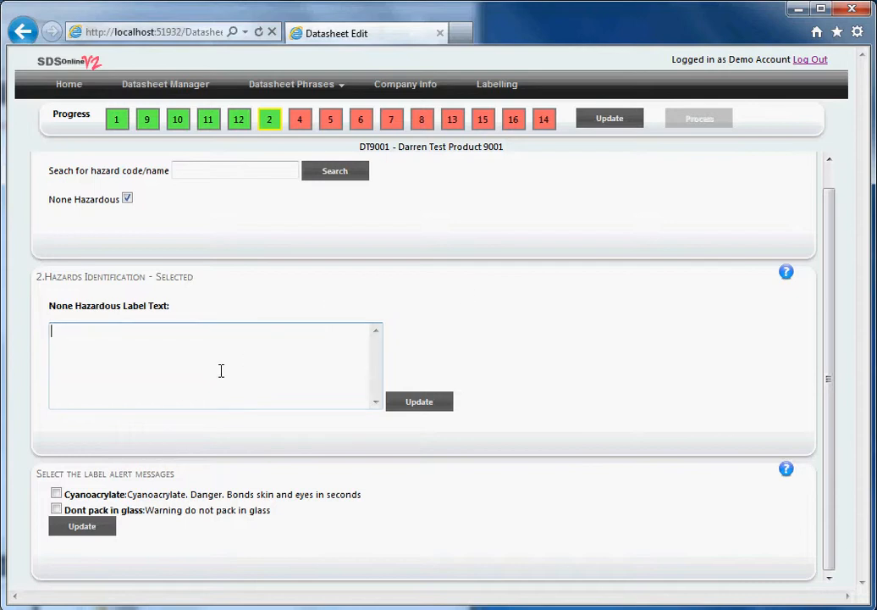
scroll(254, 356, "up", 1)
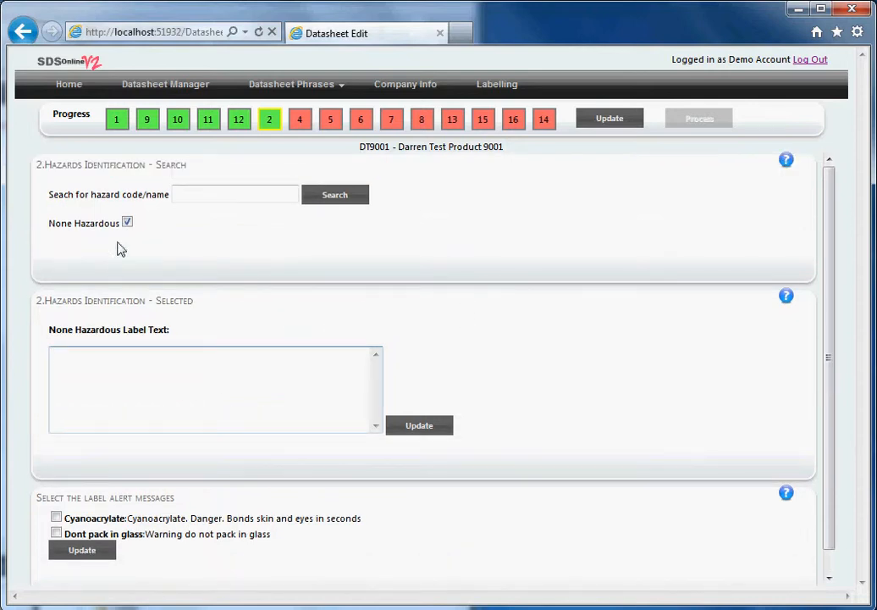
left_click(127, 222)
Step: Search the hazards for h225 and add the first H225 "Highly flammable liquid and vapour." entry
left_click(217, 197)
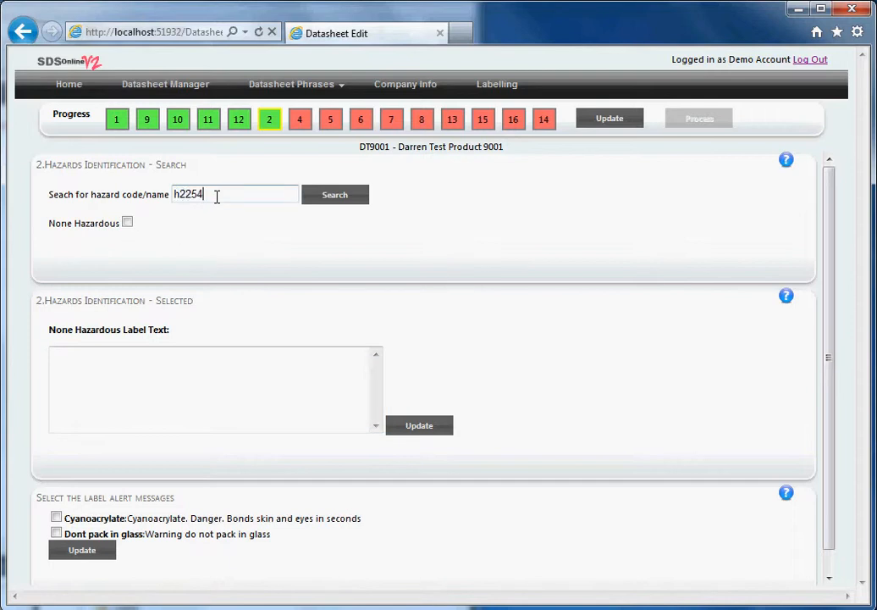
left_click(339, 193)
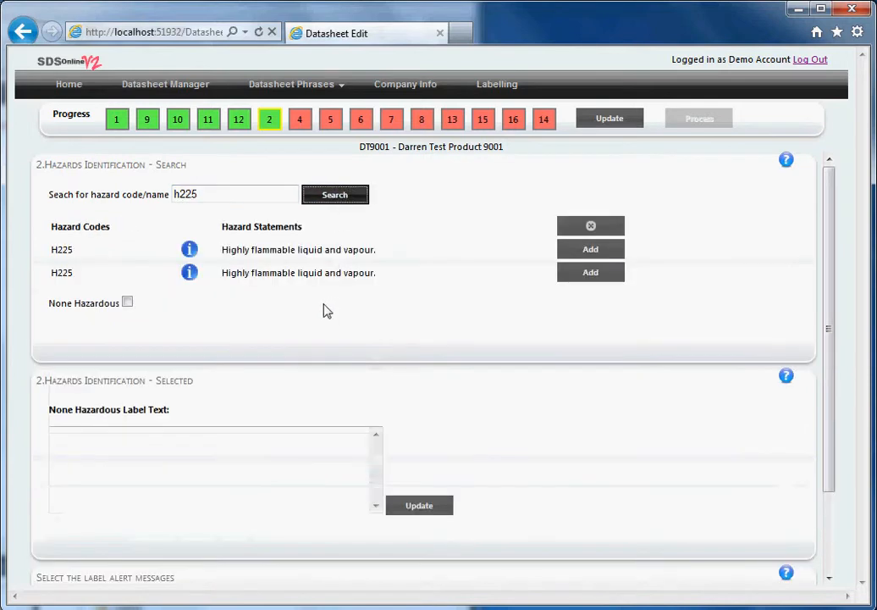
left_click(591, 250)
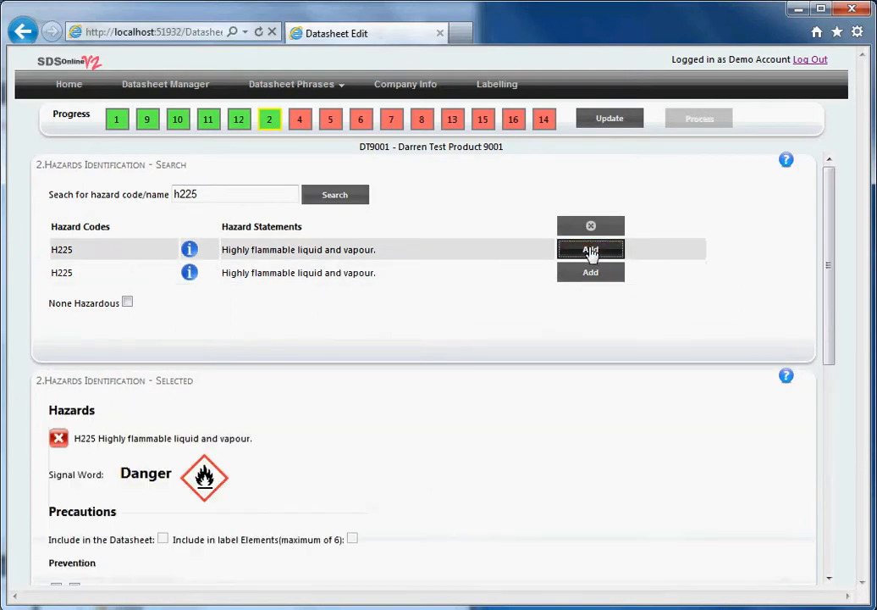
Step: Search the hazards for "toxic", add H301 "Toxic if swallowed.", and close the search results
double_click(246, 198)
type("toxic")
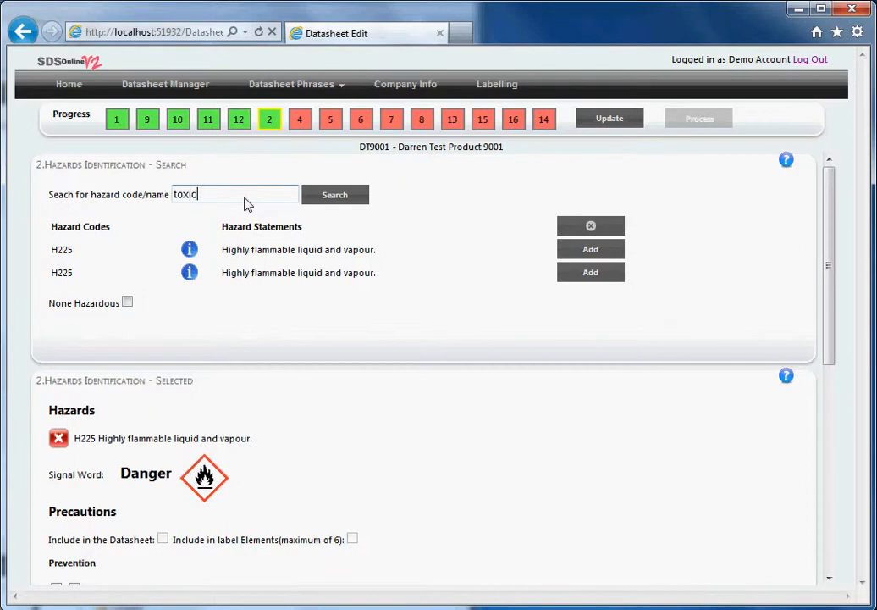
left_click(337, 198)
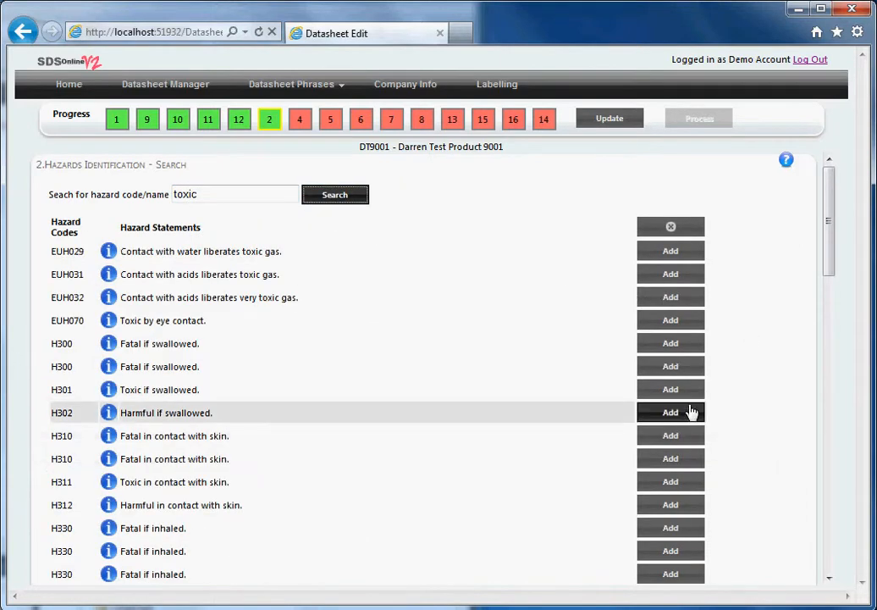
left_click(674, 390)
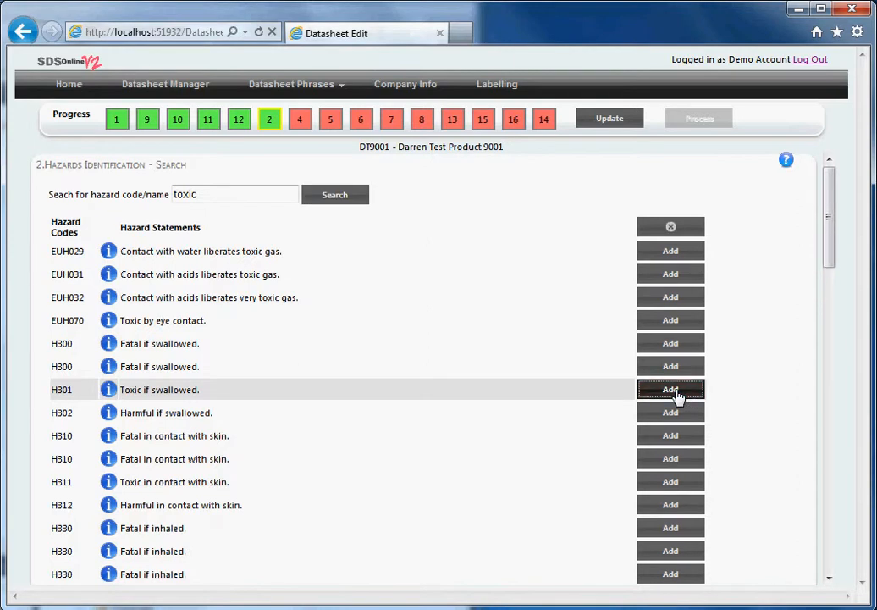
left_click(657, 234)
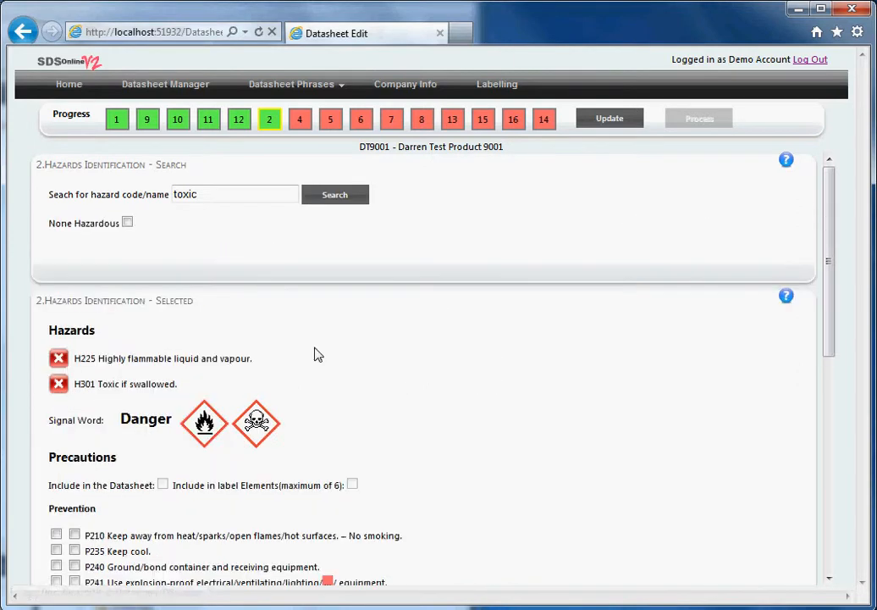
Step: Include all Prevention precautions, P210, P235, P240, P241, P242, P243, P264, P270 and P280, in the datasheet
scroll(423, 361, "down", 1)
scroll(369, 403, "down", 5)
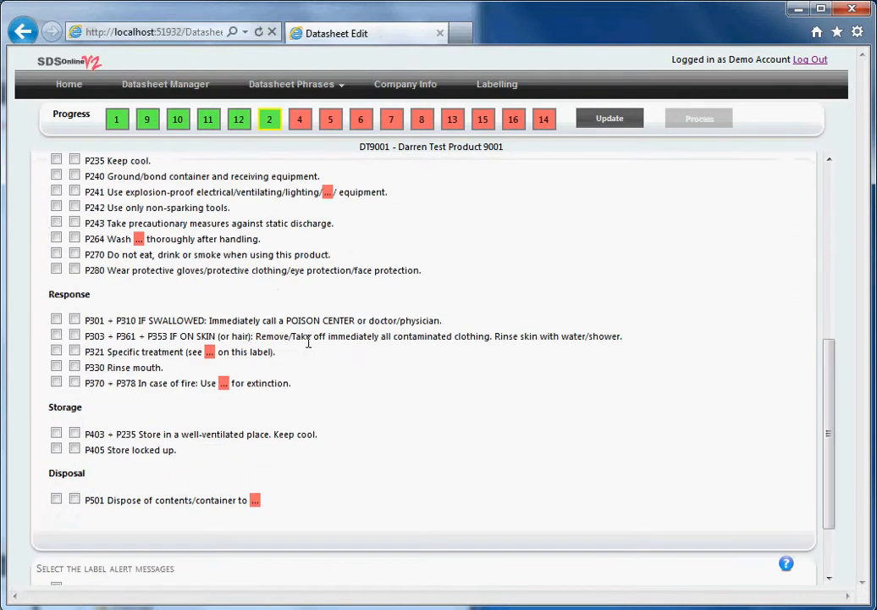
scroll(99, 212, "up", 1)
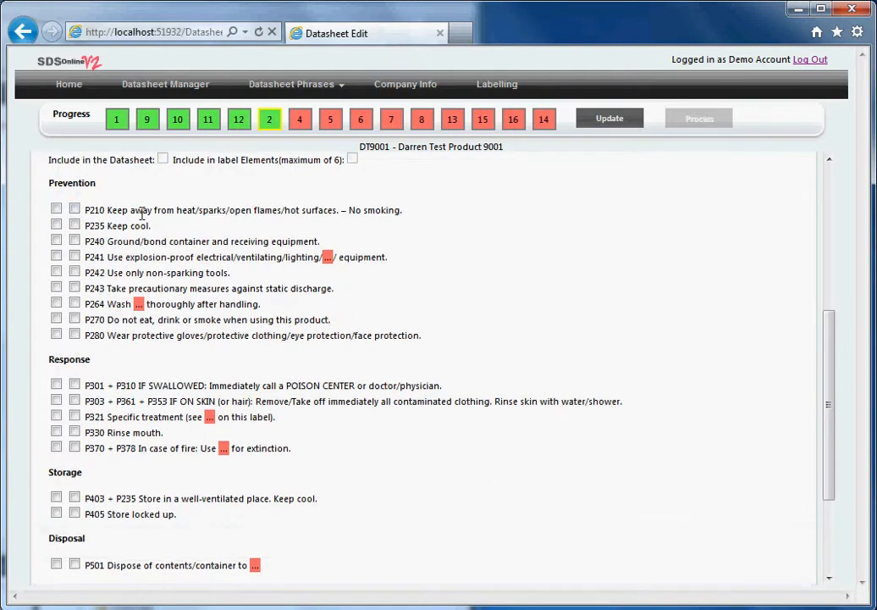
scroll(146, 212, "up", 3)
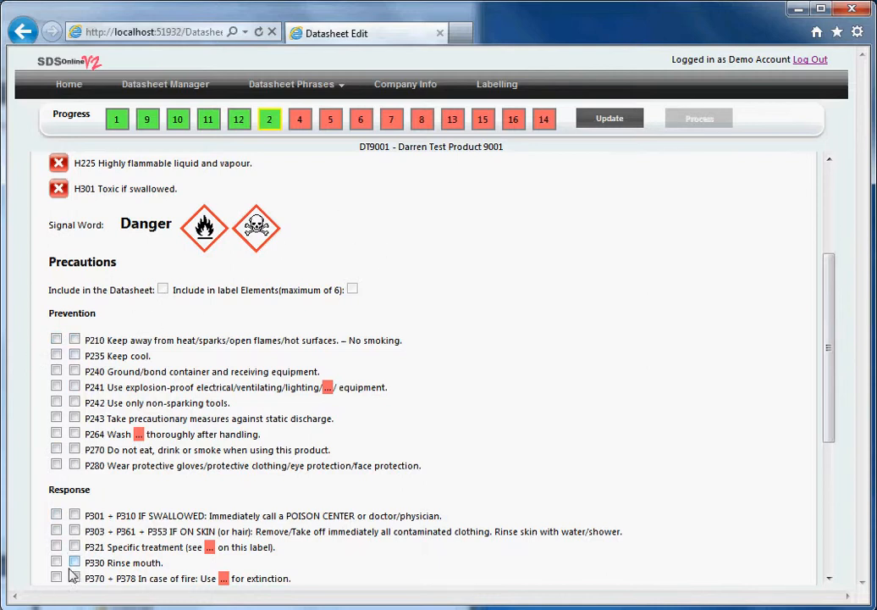
left_click(56, 340)
left_click(56, 356)
left_click(56, 371)
left_click(56, 387)
left_click(56, 403)
left_click(56, 419)
left_click(56, 433)
left_click(56, 450)
left_click(56, 465)
Step: Include all Response precautions in the datasheet: P301 + P310, P303 + P361 + P353, P321, P330 and P370 + P378
left_click(56, 515)
left_click(56, 546)
left_click(56, 531)
left_click(56, 562)
left_click(56, 577)
Step: Include the Storage precautions P403 + P235 and P405 and the Disposal precaution P501 in the datasheet
scroll(147, 519, "down", 2)
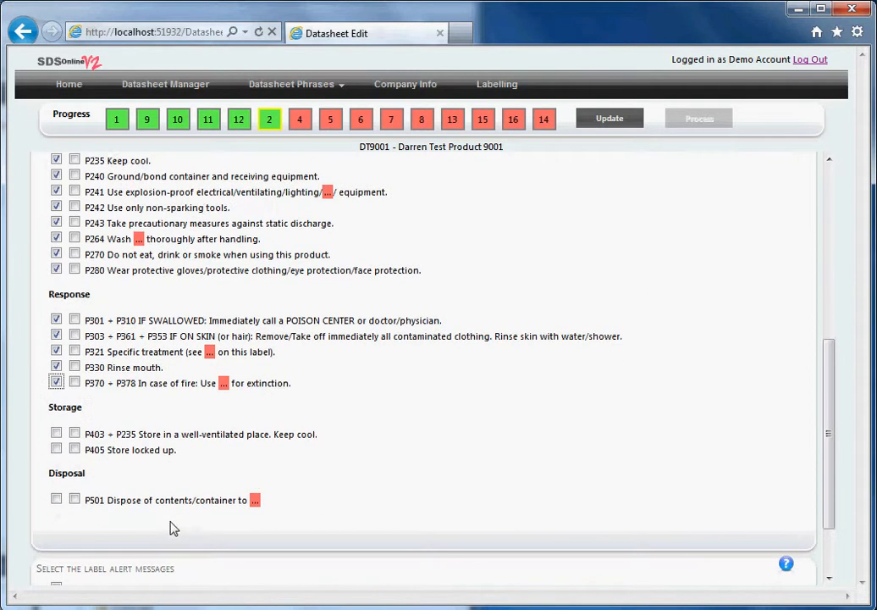
left_click(56, 432)
left_click(57, 450)
left_click(56, 498)
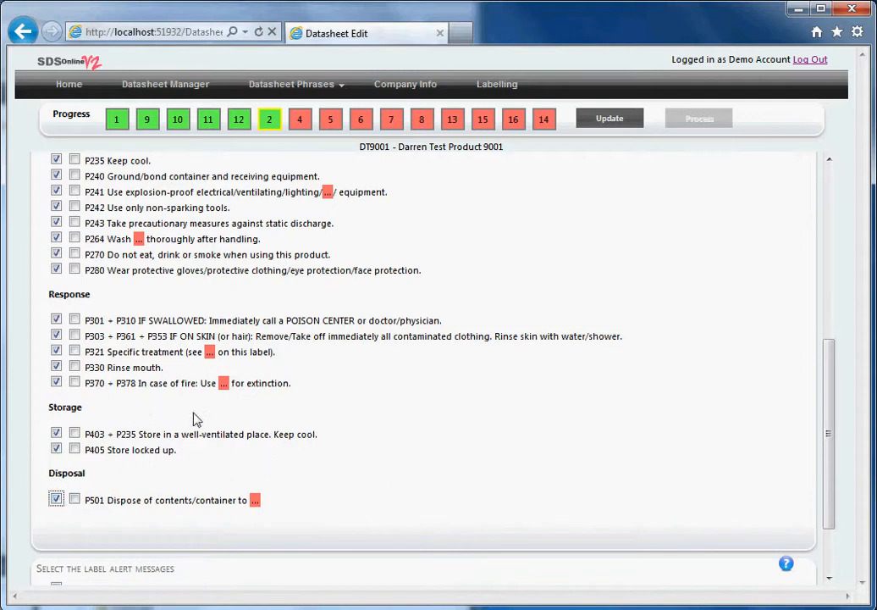
Step: Exclude the incomplete precautions P370 + P378, P321 and P264 from the datasheet
left_click(56, 382)
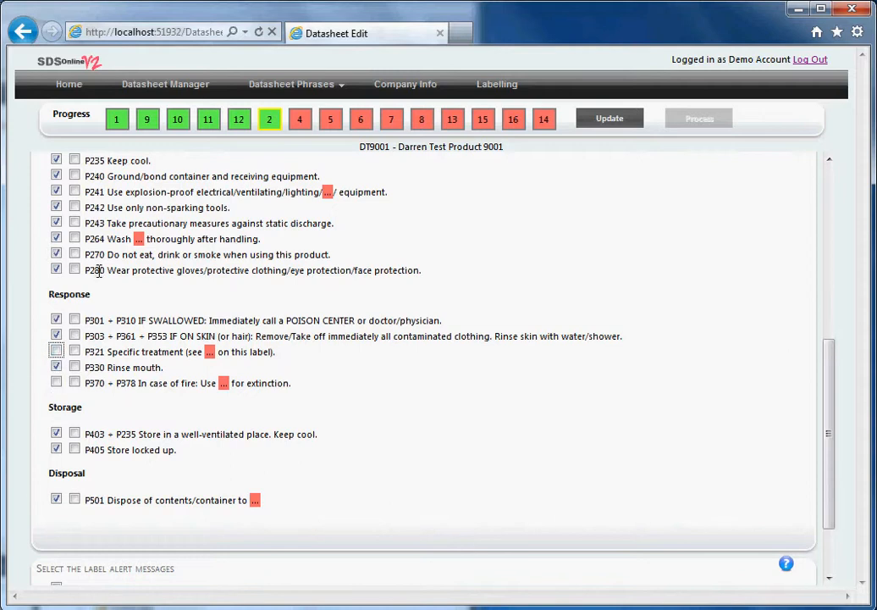
left_click(56, 254)
left_click(56, 238)
Step: Fill the blank in precaution P241 with "safety goggles" and update section 2
left_click(329, 194)
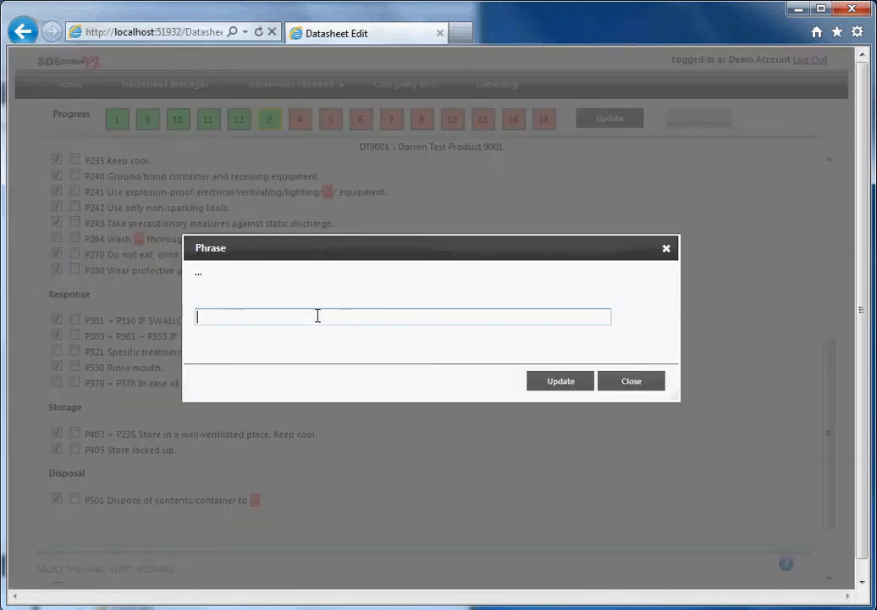
left_click(628, 382)
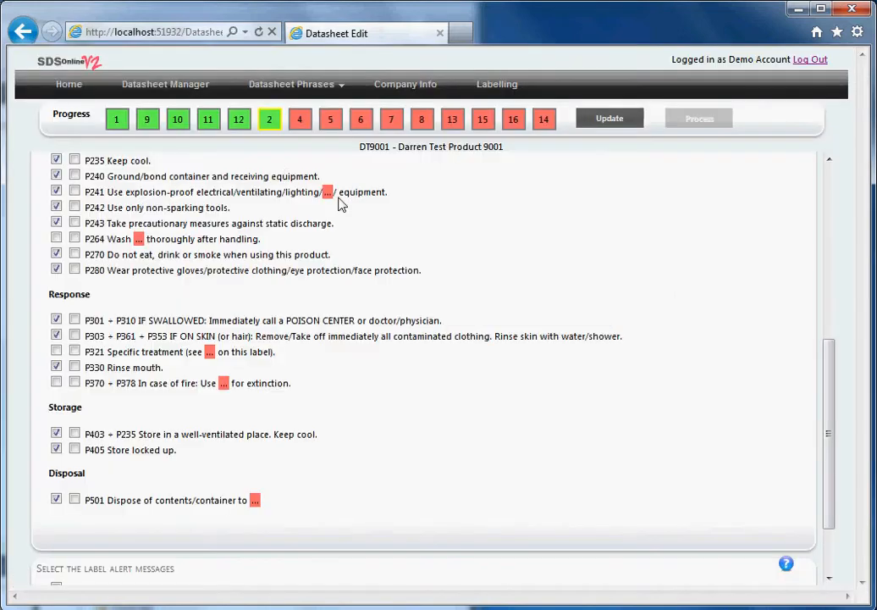
left_click(329, 193)
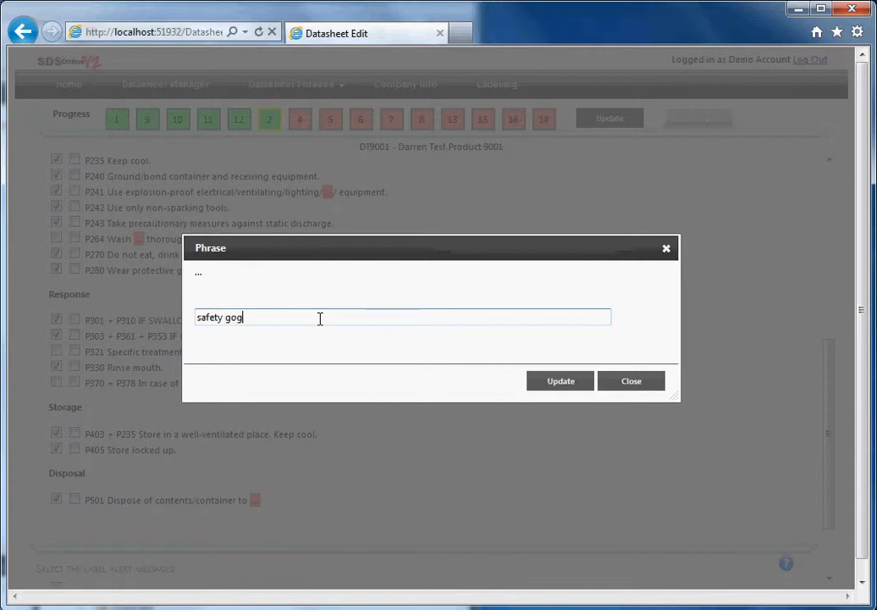
left_click(562, 381)
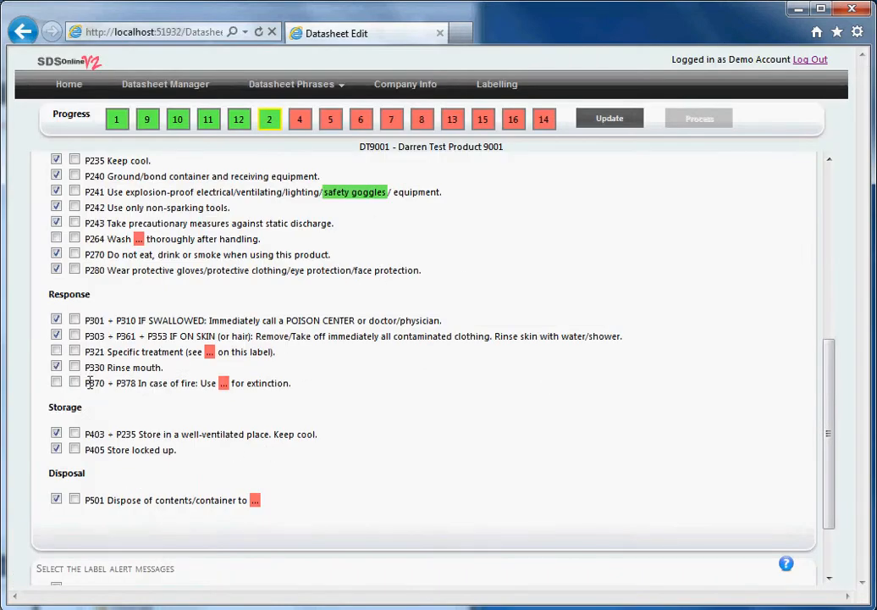
left_click(603, 124)
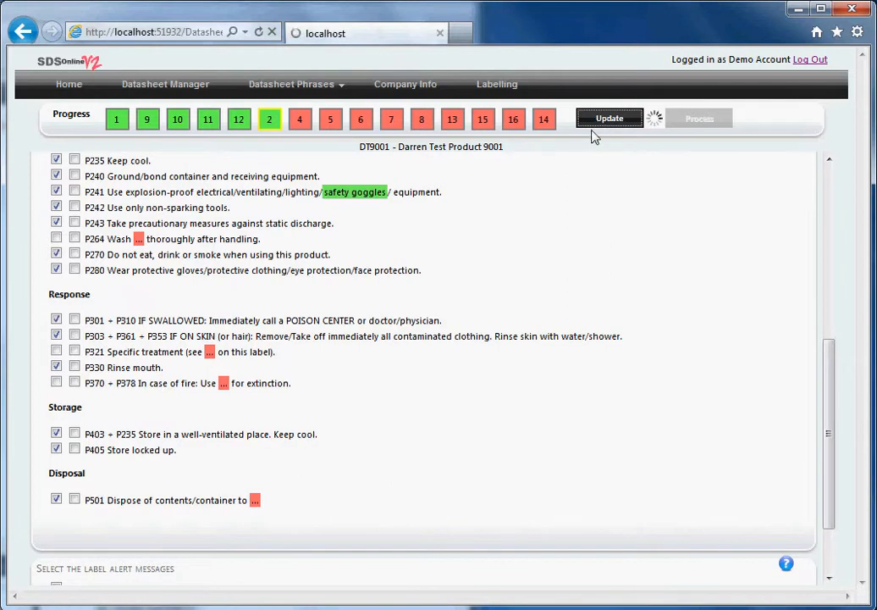
Step: Fill the blank in precaution P501 with "flask", update section 2, and apply the "Dont pack in glass" label alert message
scroll(438, 356, "down", 6)
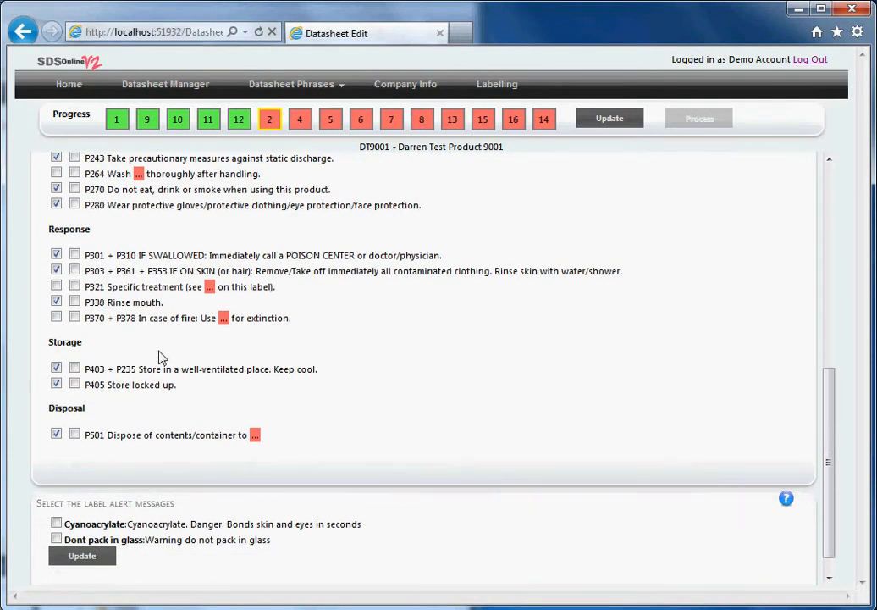
left_click(256, 437)
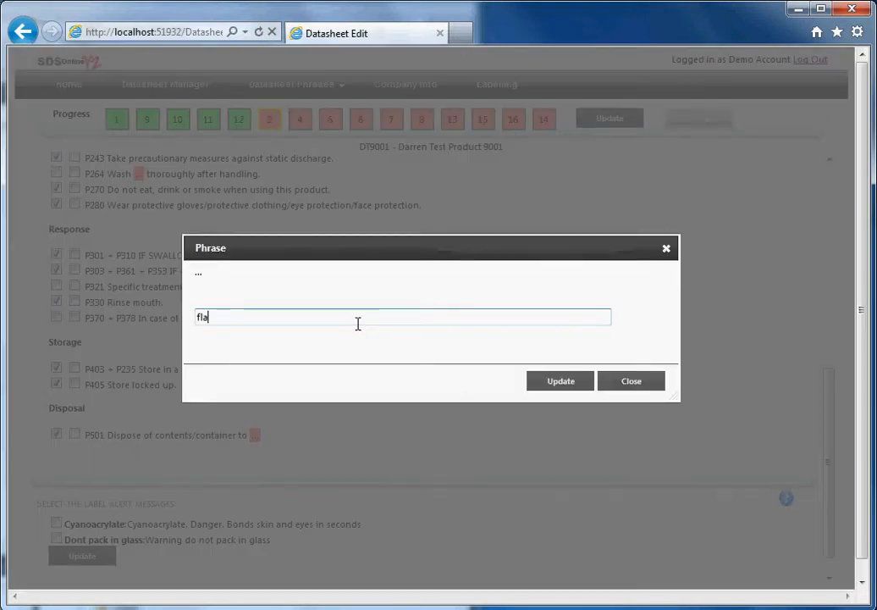
left_click(564, 388)
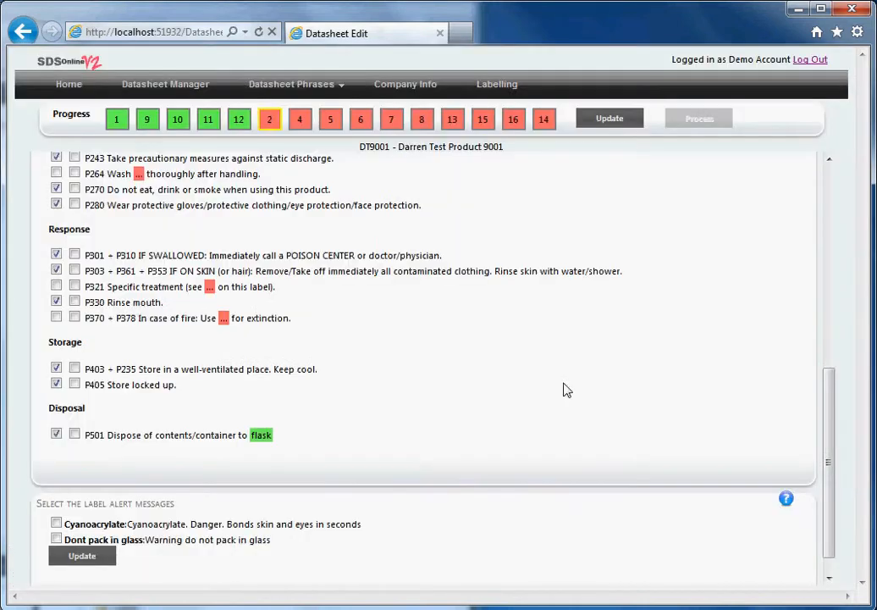
left_click(619, 123)
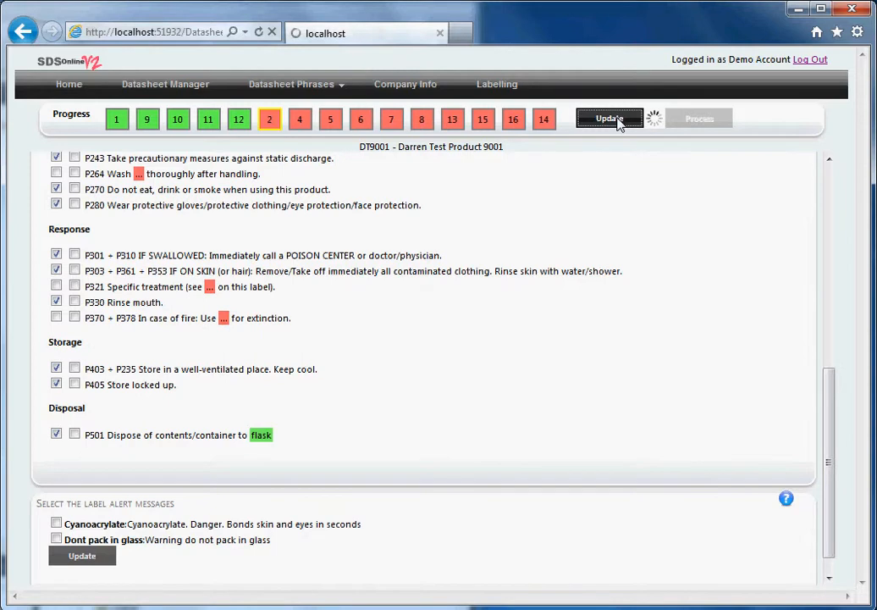
scroll(543, 310, "down", 6)
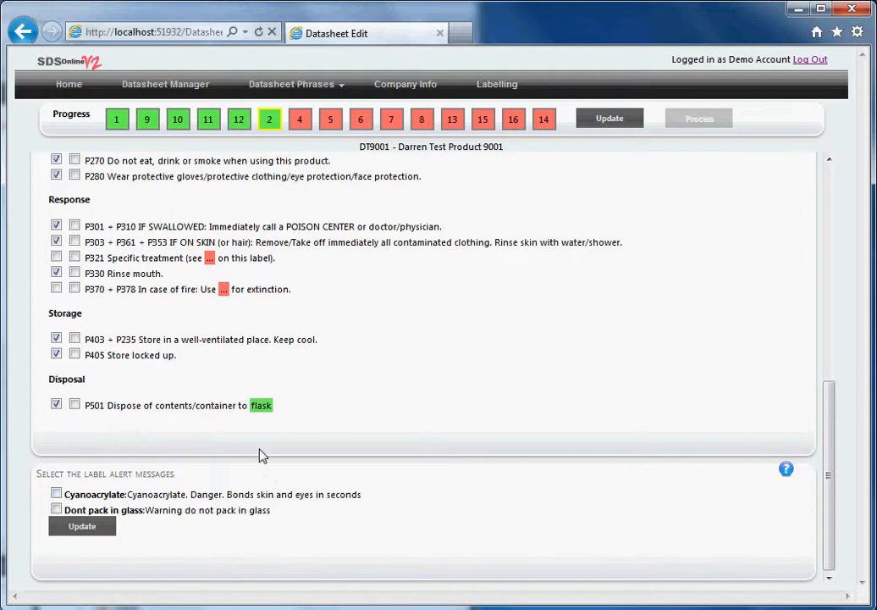
left_click(93, 525)
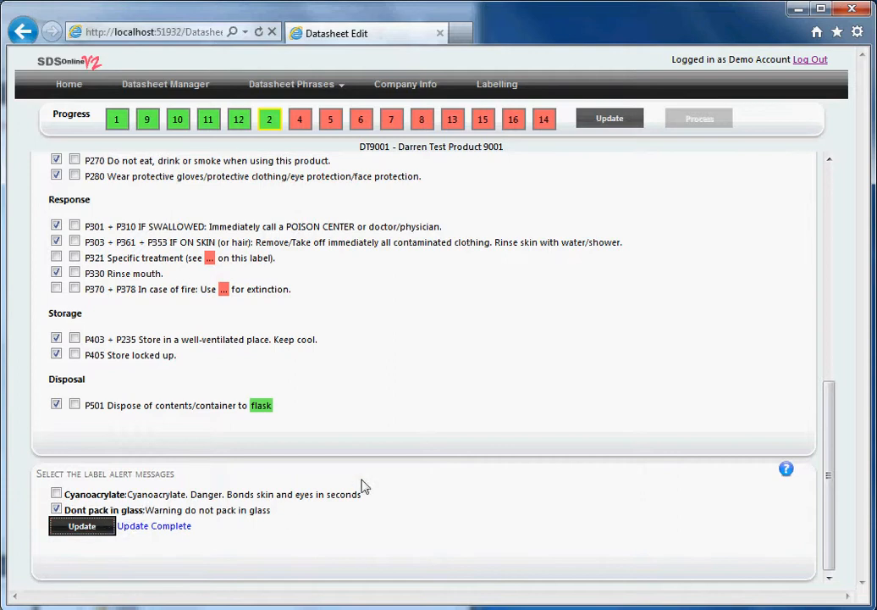
Step: In section 4, add the inhalation recovery-position phrase and the eye/face phrases "Rinse opened eye for several minutes under running water." and "Consult a doctor."
left_click(301, 122)
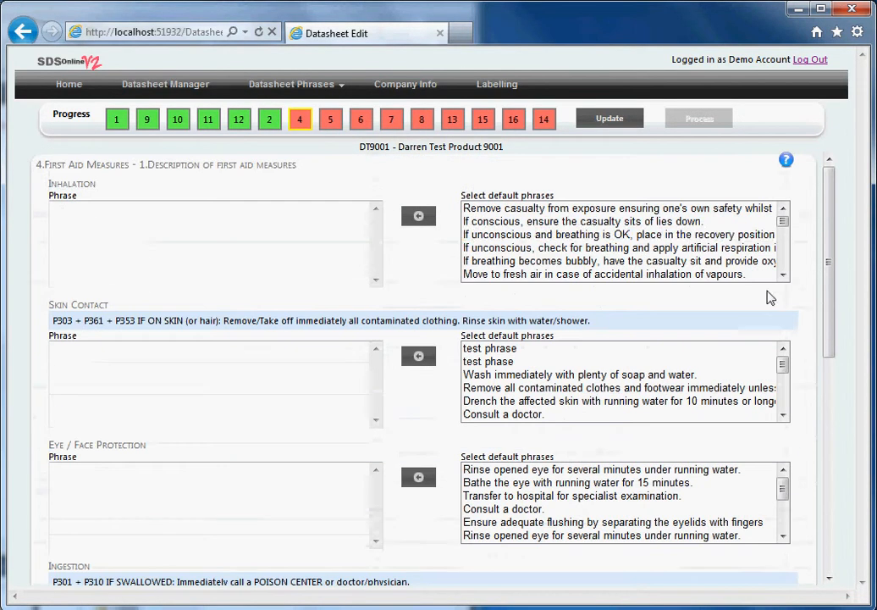
left_click(593, 235)
left_click(418, 216)
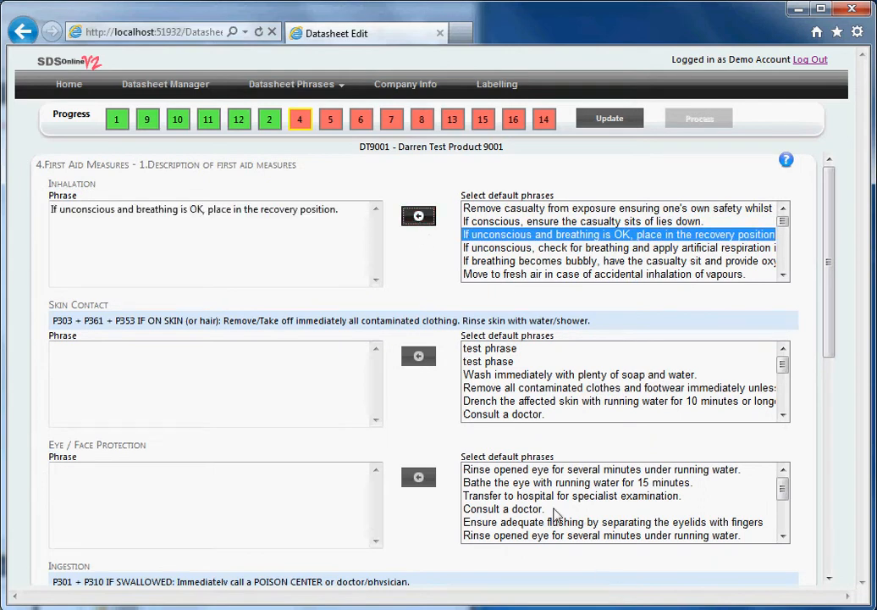
left_click(504, 509)
left_click(501, 470, "ctrl")
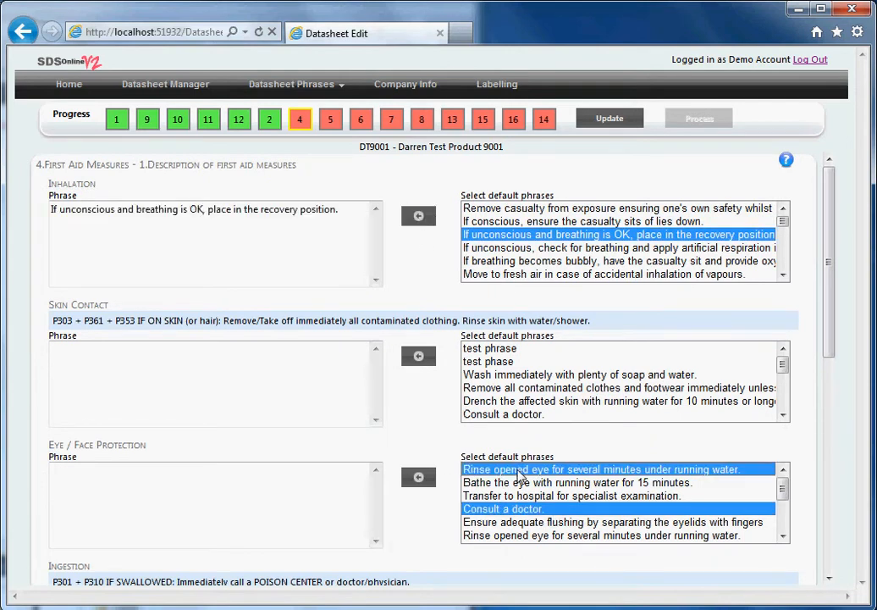
left_click(418, 476)
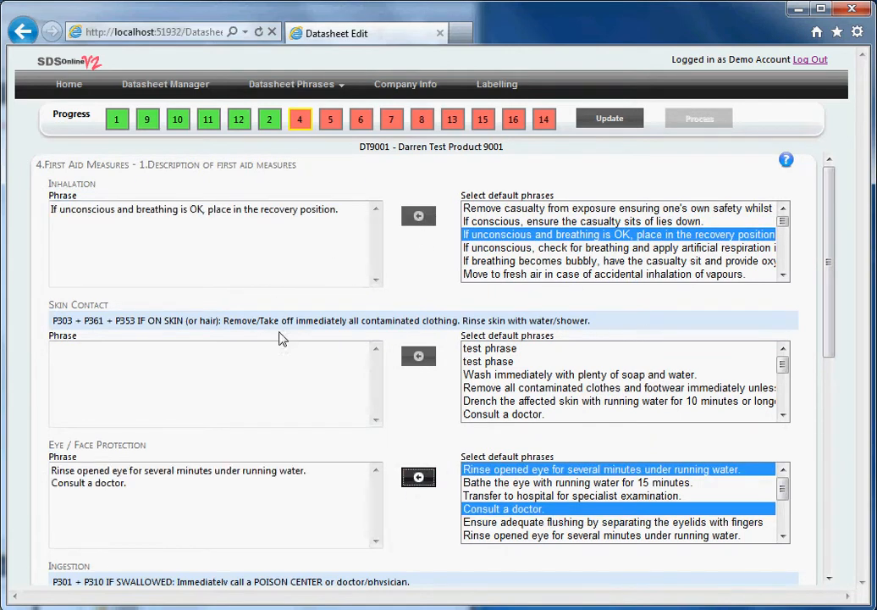
Step: Add the symptoms phrase "There may be mild irritation at the site of contact." and the phrase on obtaining medical attention for acute or delayed symptoms
scroll(414, 406, "down", 3)
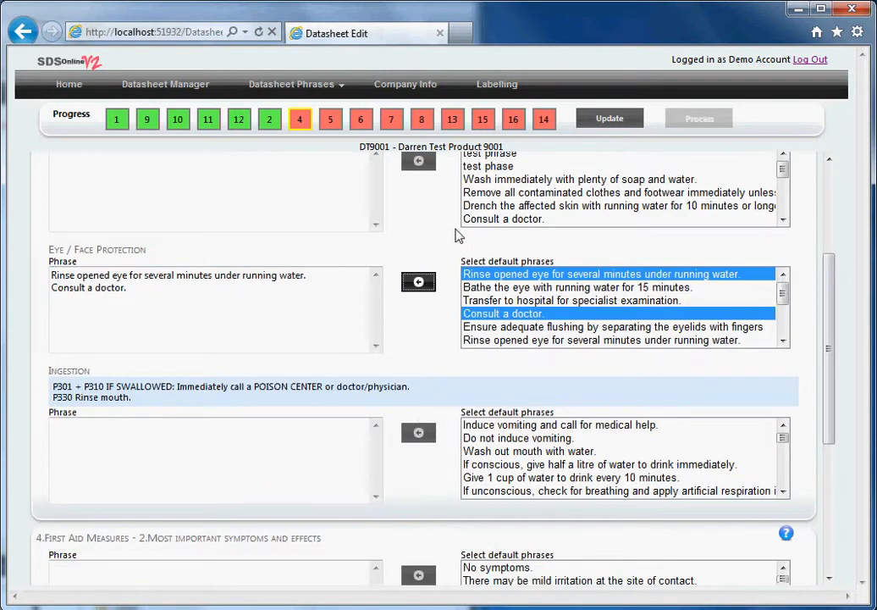
scroll(261, 221, "up", 3)
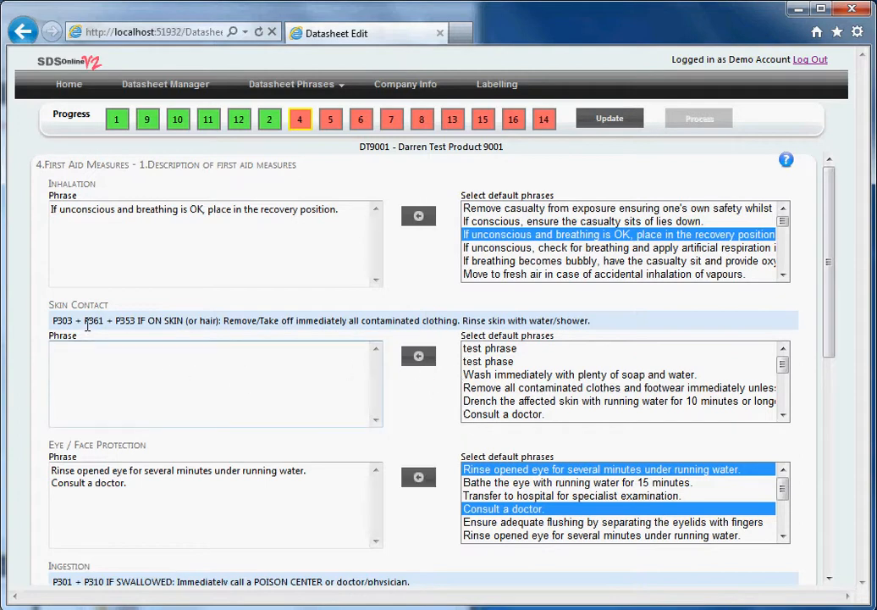
scroll(497, 513, "down", 8)
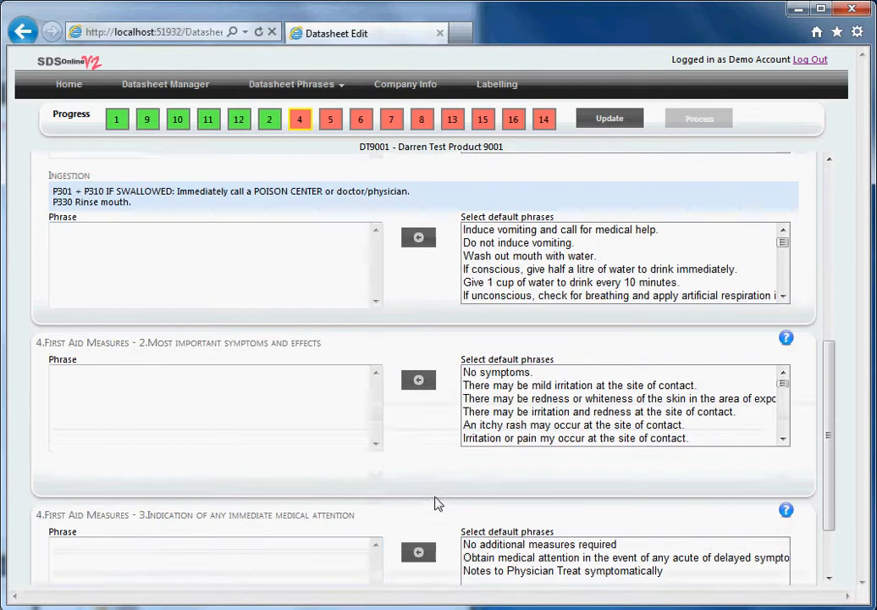
left_click(491, 385)
left_click(419, 380)
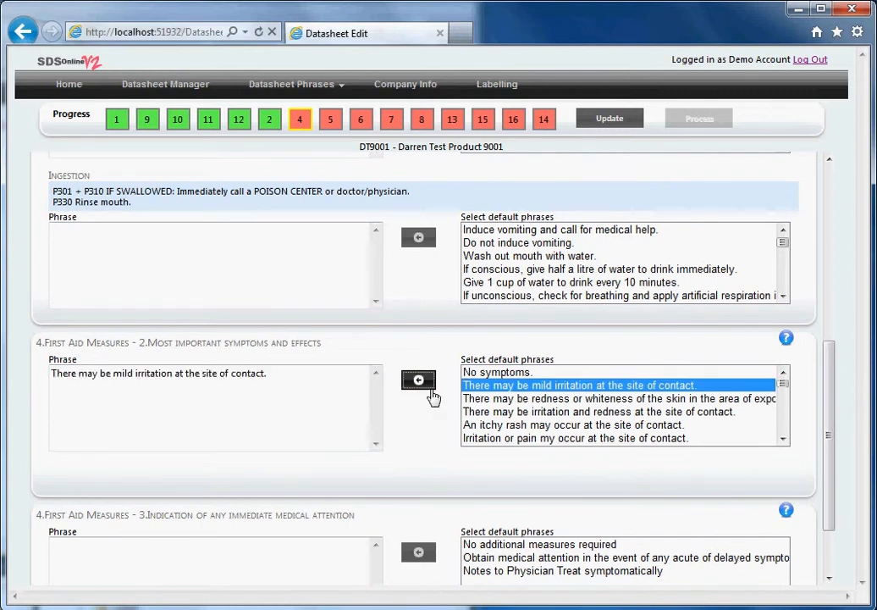
left_click(496, 558)
left_click(418, 552)
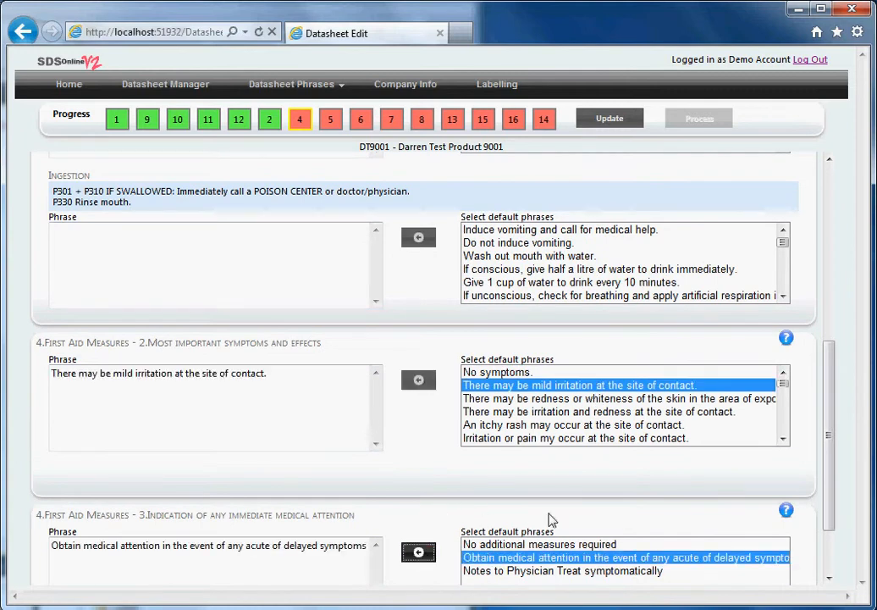
Step: Add the ingestion phrase "Give 1 cup of water to drink every 10 minutes." and update section 4
scroll(610, 480, "down", 2)
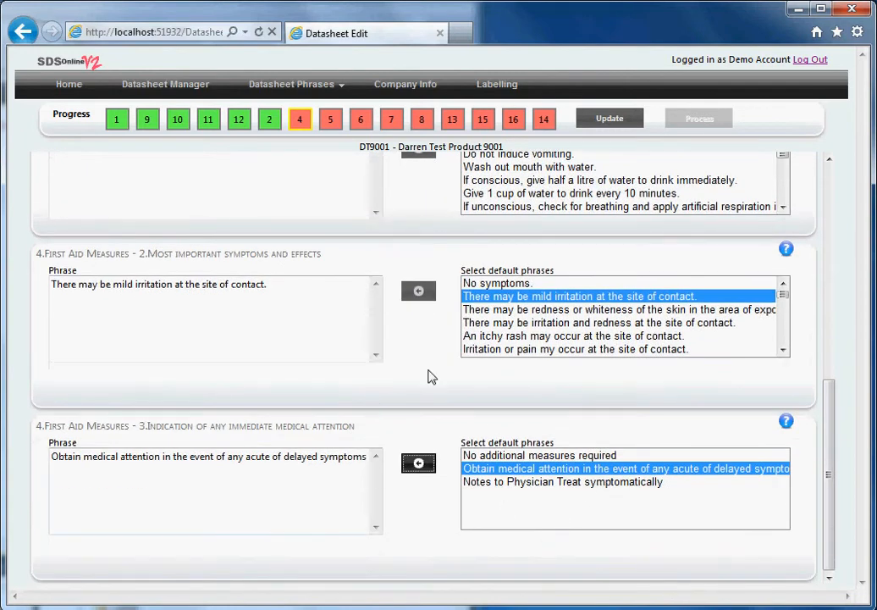
scroll(527, 261, "up", 1)
left_click(521, 258)
left_click(418, 212)
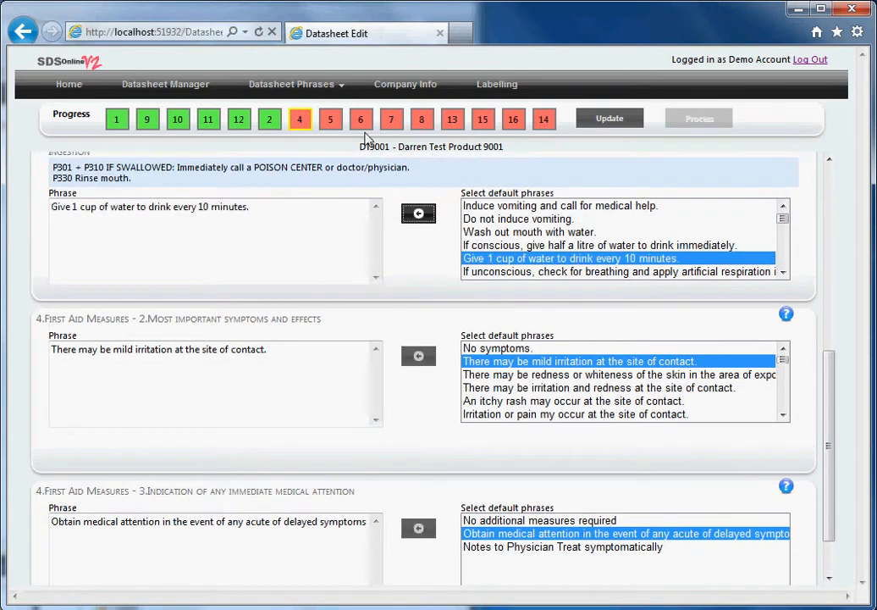
left_click(595, 119)
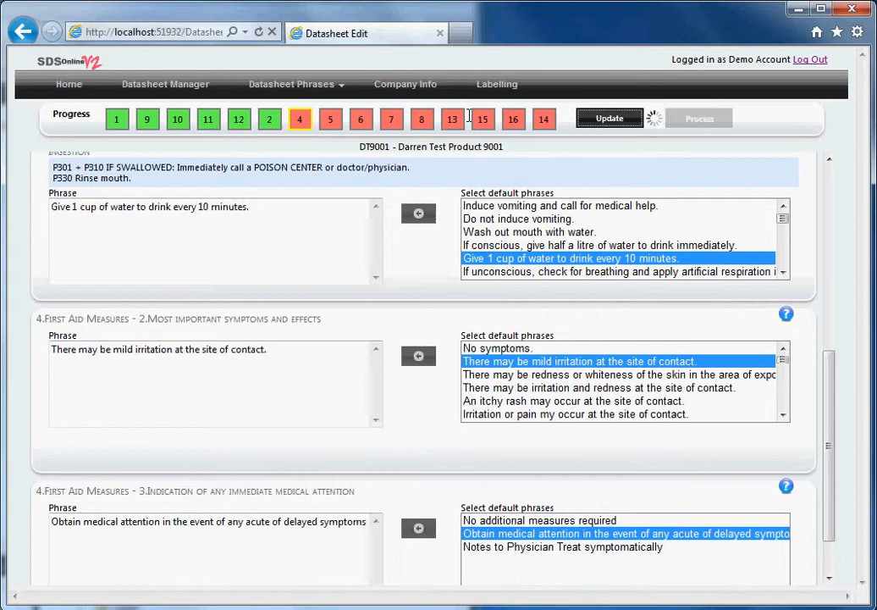
Step: In section 5, add "Carbon dioxide." as suitable extinguishing media and "Do not use dry chemical powder." as unsuitable
left_click(329, 121)
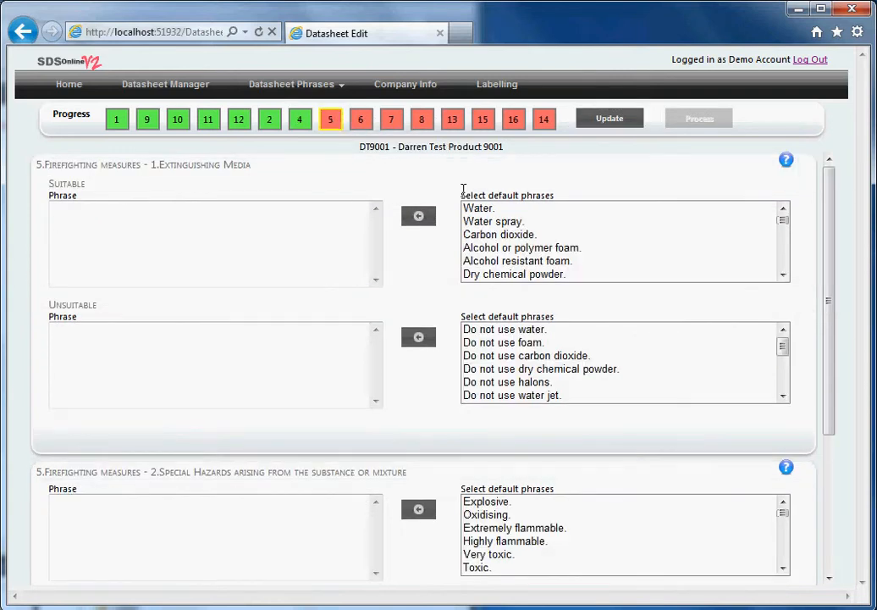
left_click(542, 235)
left_click(419, 216)
left_click(542, 368)
left_click(419, 337)
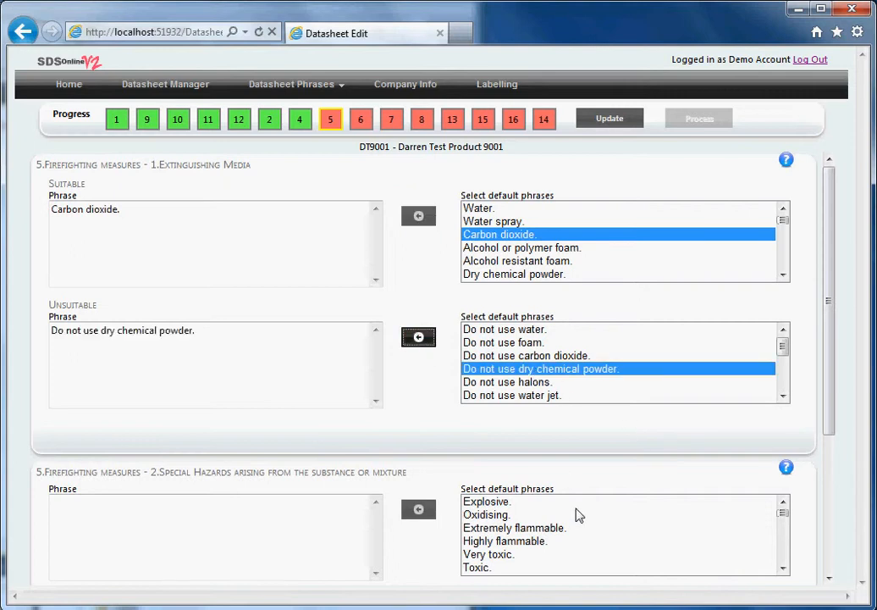
Step: Add the special hazard "Oxidising." and the fire fighter advice "No special measures required.", and update section 5
left_click(542, 514)
left_click(419, 509)
scroll(613, 508, "down", 5)
scroll(621, 462, "down", 5)
left_click(593, 481)
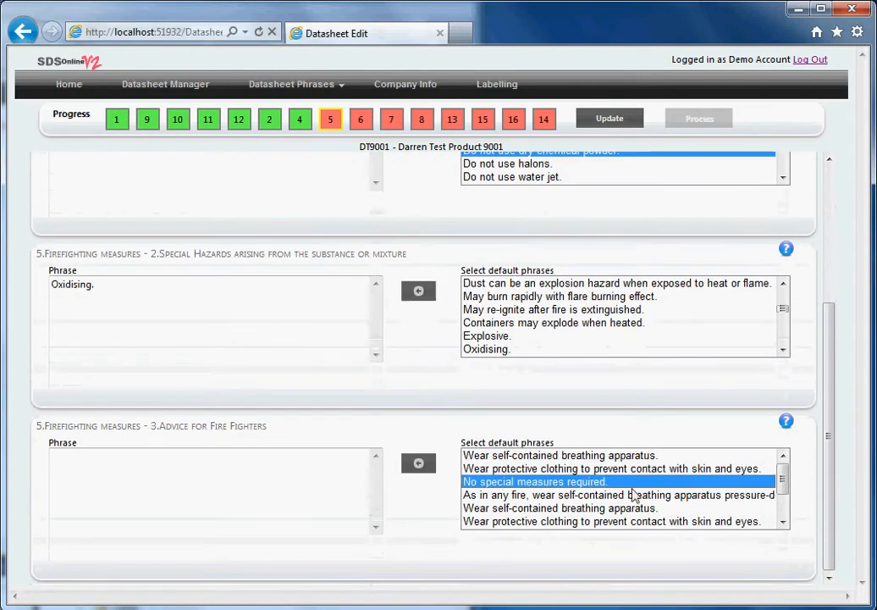
left_click(418, 462)
left_click(610, 118)
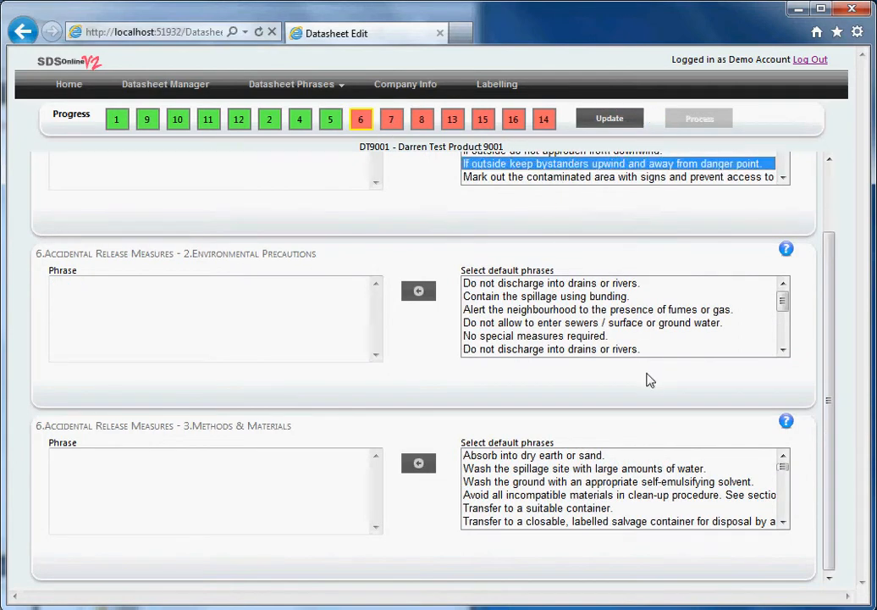
Step: In section 6, add the methods phrase on avoiding incompatible clean-up materials and the environmental phrase "Do not allow to enter sewers / surface or ground water."
left_click(513, 495)
left_click(418, 464)
left_click(550, 323)
left_click(419, 290)
Step: Add the personal precaution "Notify the police and fire brigade immediately." and update section 6
scroll(432, 279, "up", 2)
left_click(502, 207)
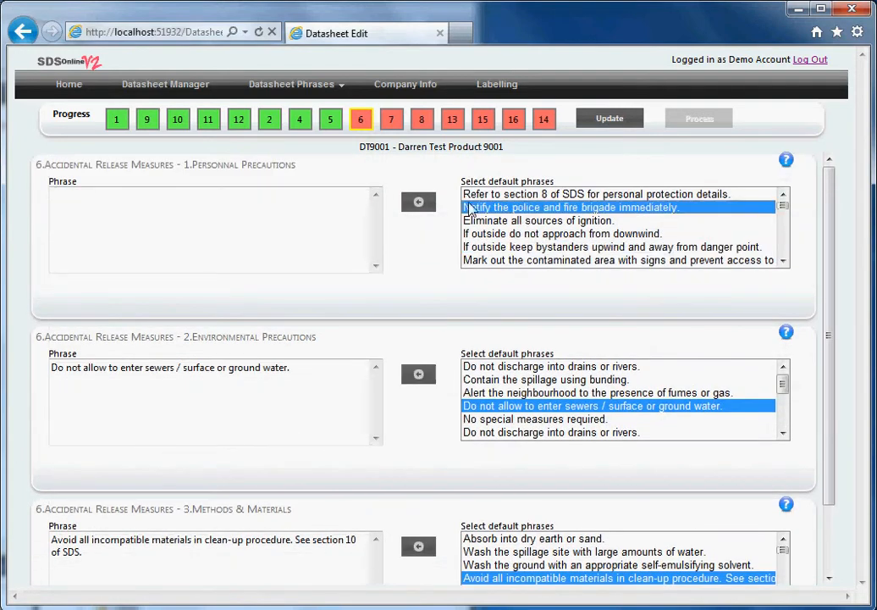
left_click(422, 203)
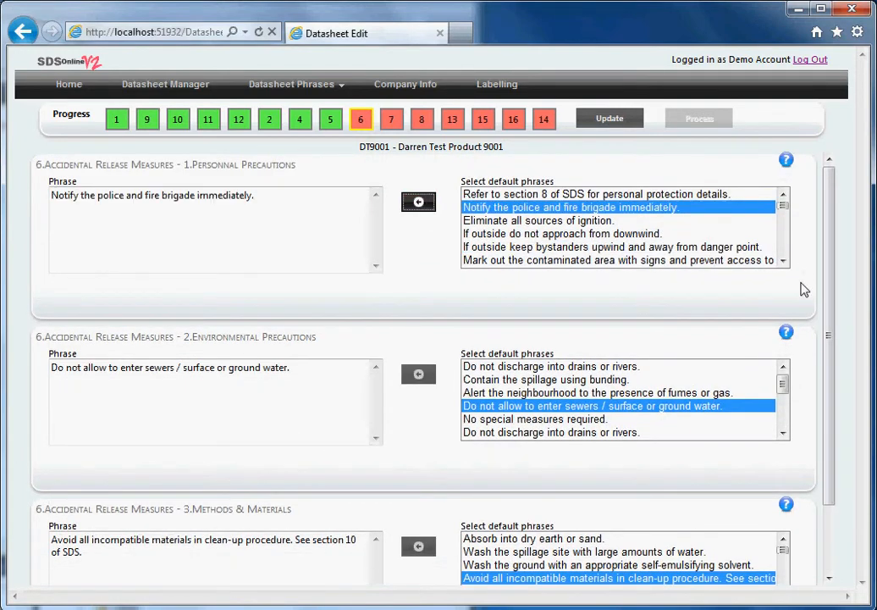
scroll(801, 288, "down", 2)
left_click(610, 118)
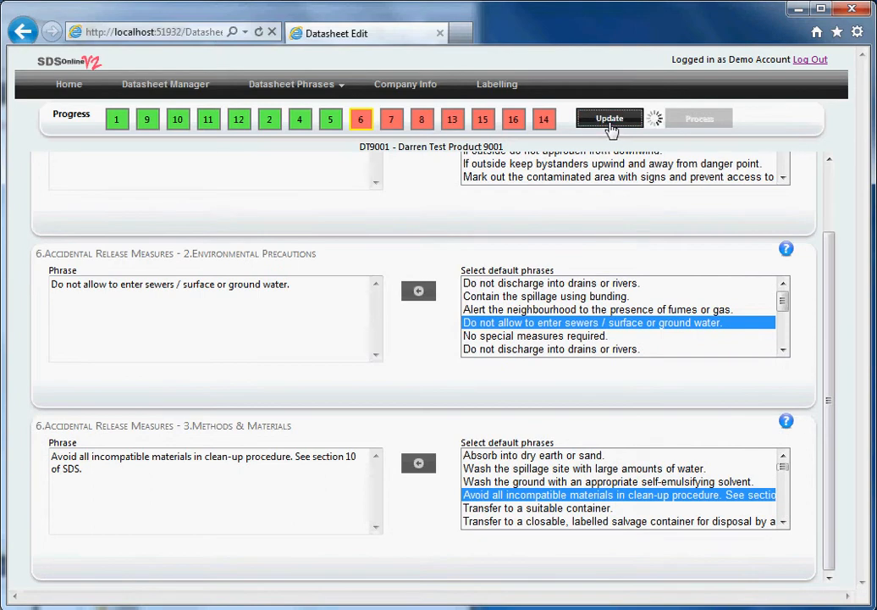
Step: In section 7, add the storage-risk phrases on cool ventilated storage, tightly closed container, avoiding direct sunlight, inert gas, and avoiding water or humidity
left_click(390, 118)
left_click(569, 250)
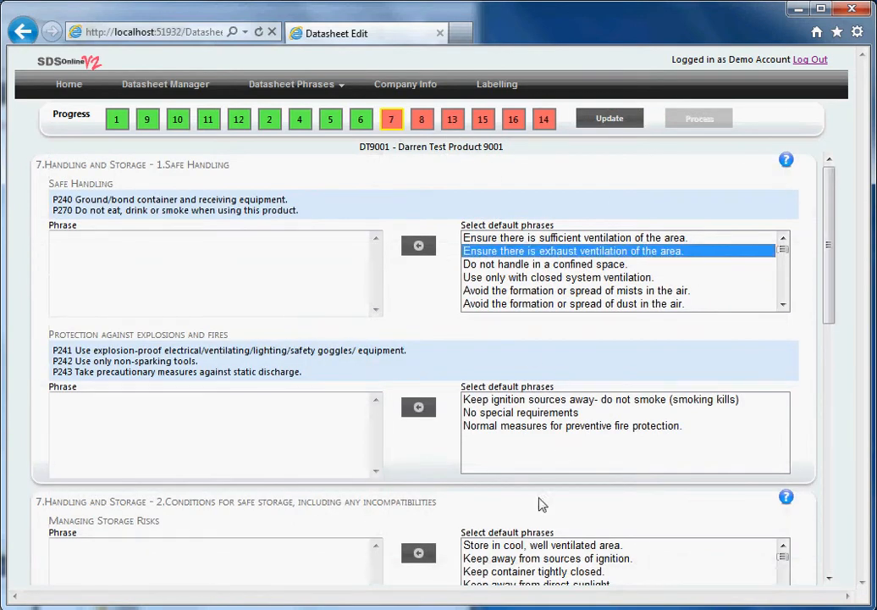
scroll(597, 489, "down", 5)
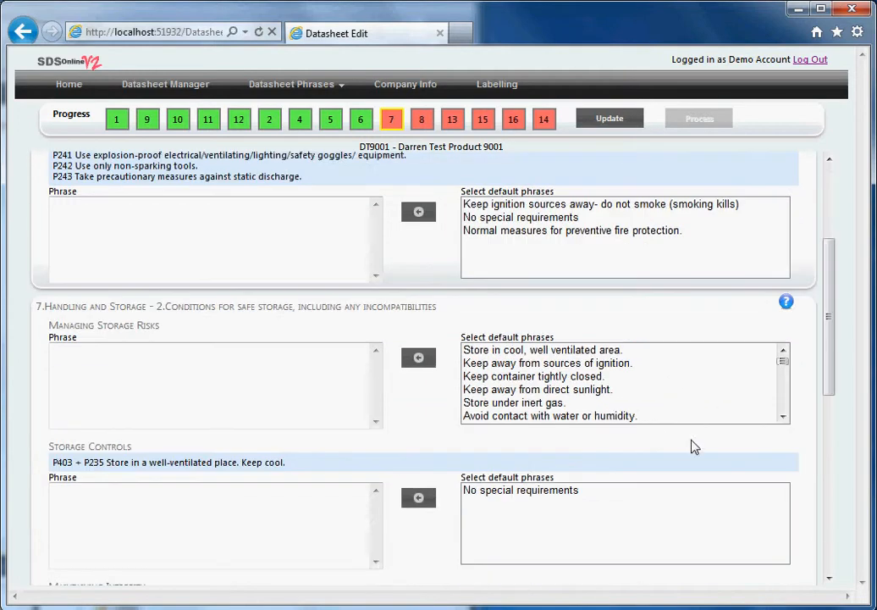
left_click(518, 349)
left_click(521, 376, "ctrl")
left_click(521, 389, "ctrl")
left_click(524, 402, "ctrl")
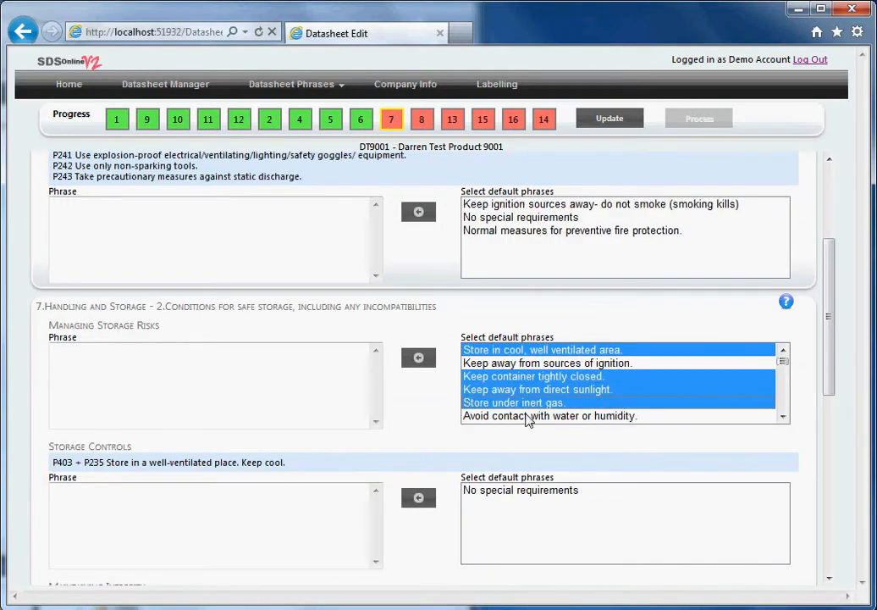
left_click(525, 414, "ctrl")
left_click(419, 358)
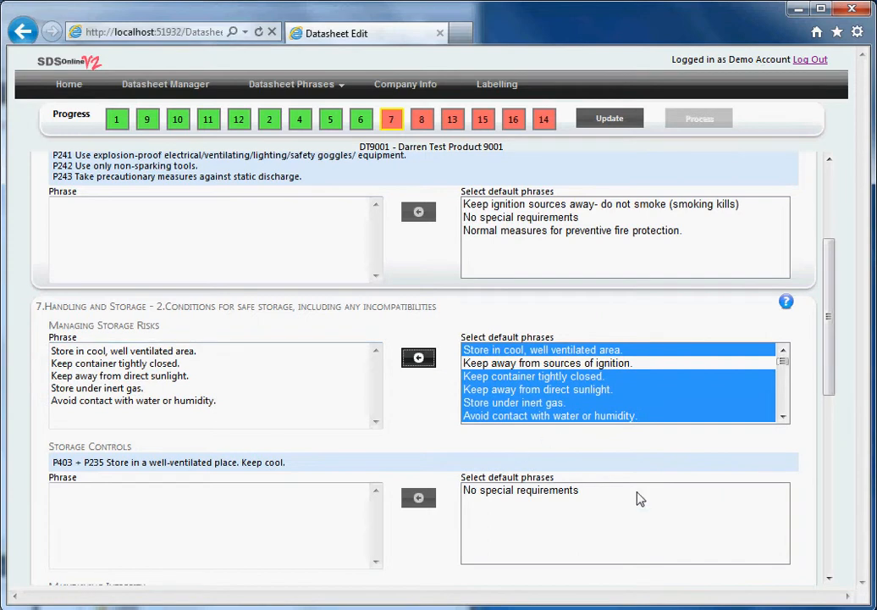
Step: Add the second default end-use phrase and the Maintaining Integrity phrase "No special requirements", and update section 7
scroll(653, 447, "down", 2)
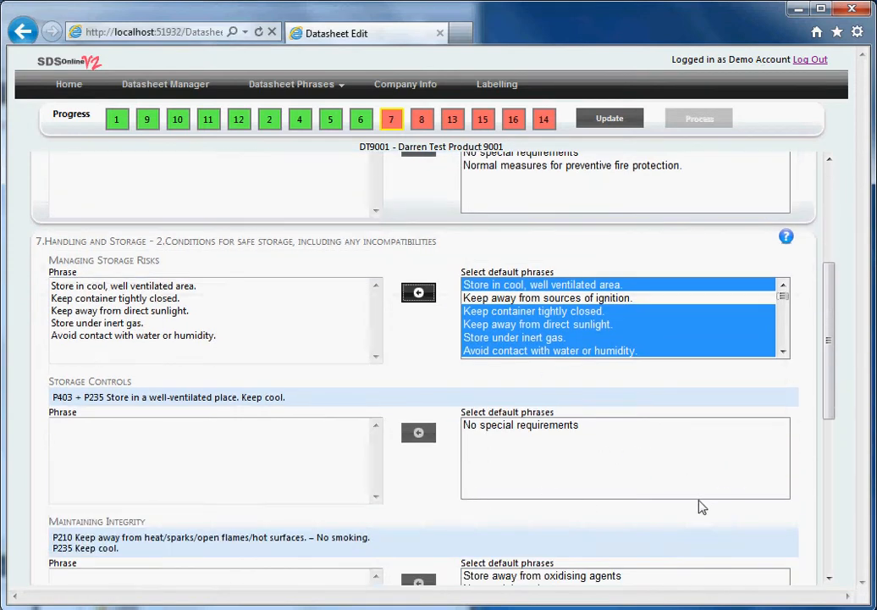
scroll(701, 505, "up", 2)
scroll(819, 423, "down", 8)
scroll(819, 423, "down", 7)
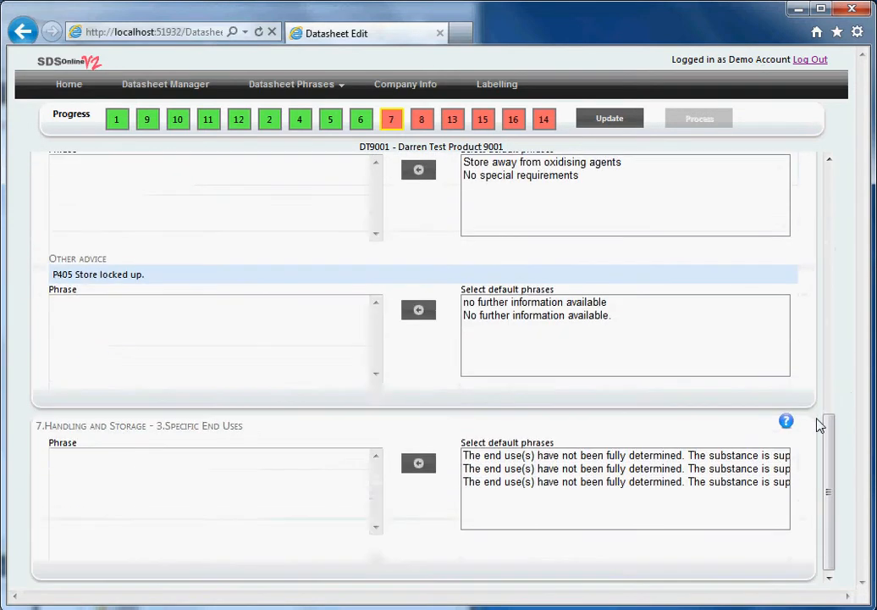
left_click(550, 469)
left_click(418, 462)
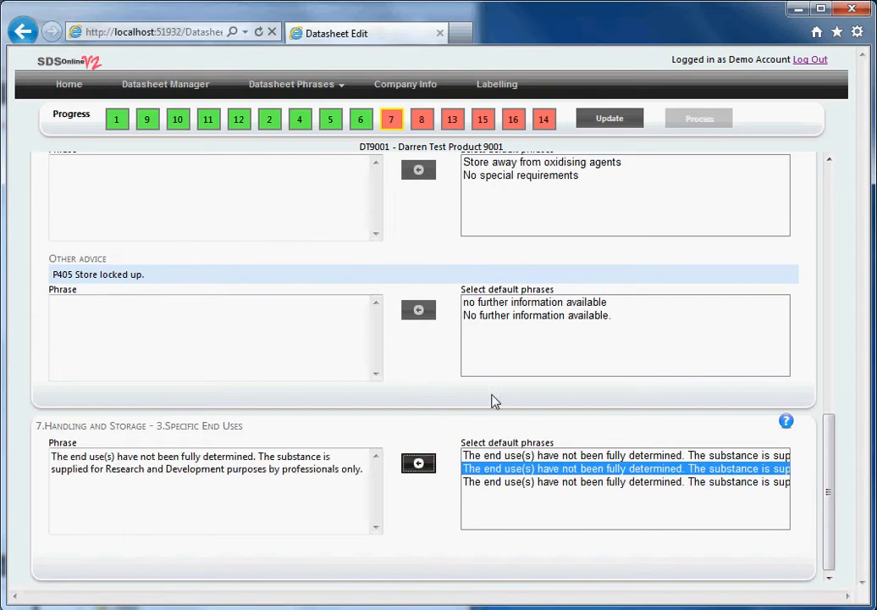
left_click(577, 175)
left_click(418, 171)
left_click(605, 121)
Step: In section 8, mark the control parameters as No Data Available and add the engineering measure "Ensure there is exhaust ventilation of the area."
left_click(421, 120)
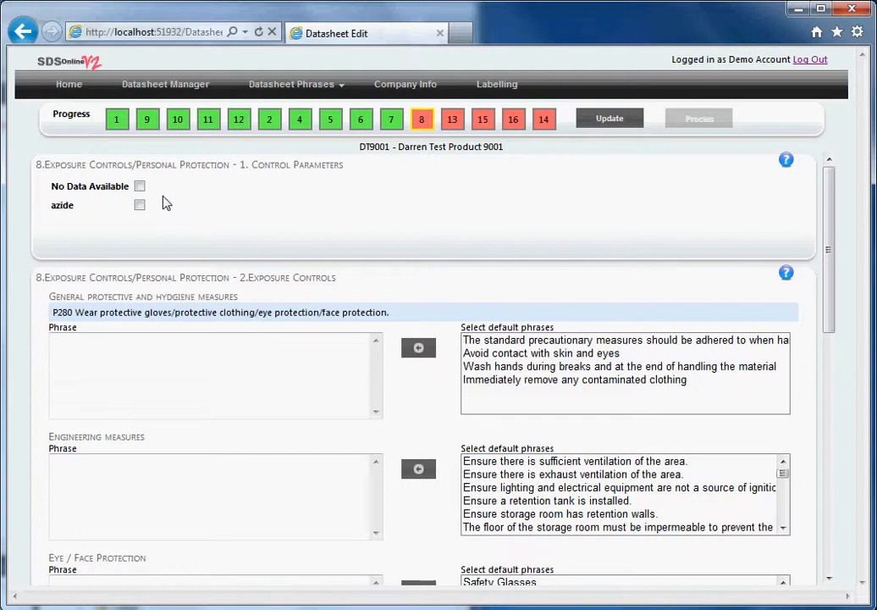
left_click(139, 186)
left_click(529, 475)
left_click(420, 469)
Step: Add "Safety Goggles." as the eye/face protection phrase in section 8's exposure controls
scroll(678, 434, "down", 3)
scroll(753, 440, "up", 1)
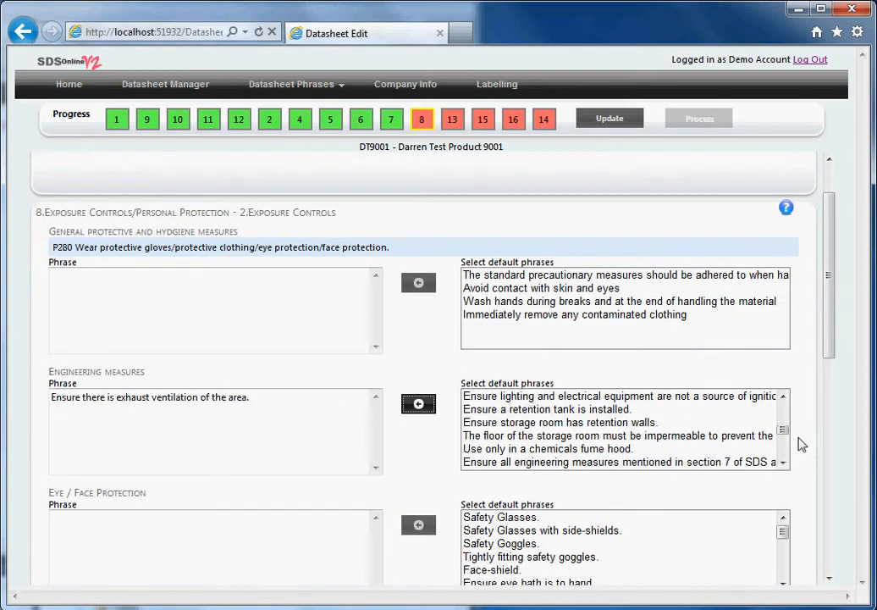
scroll(803, 429, "down", 3)
left_click(542, 348)
left_click(418, 329)
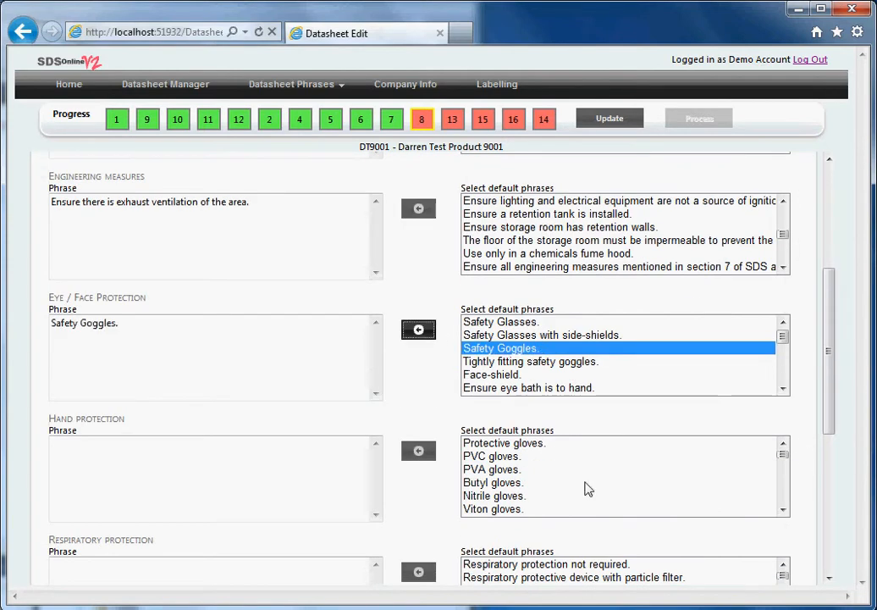
Step: In section 8, add "Viton gloves." as the hand protection phrase and "Respiratory protection not required." as the respiratory protection phrase
left_click(504, 508)
left_click(418, 451)
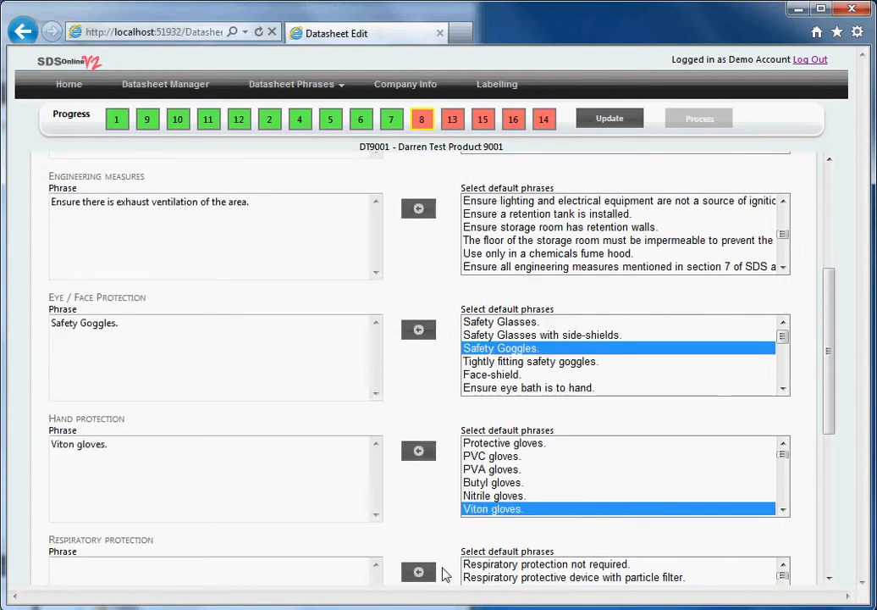
left_click(500, 564)
left_click(418, 572)
Step: Add skin protection "Protective clothing with elasticated cuffs and closed neck." and the Unsuitable phrase "No data.", and update section 8
left_click_drag(829, 392, 776, 476)
left_click(766, 473)
left_click(417, 469)
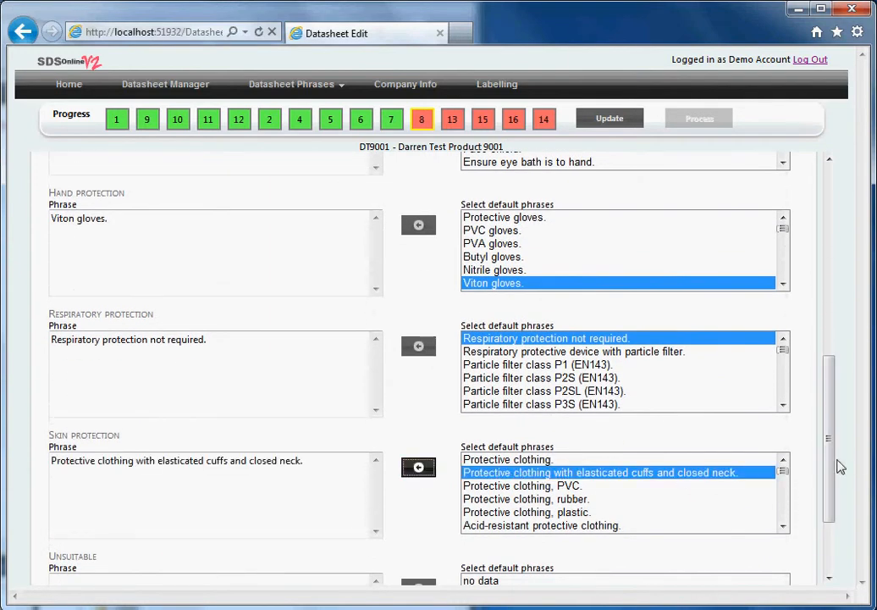
scroll(842, 464, "down", 2)
left_click(498, 471)
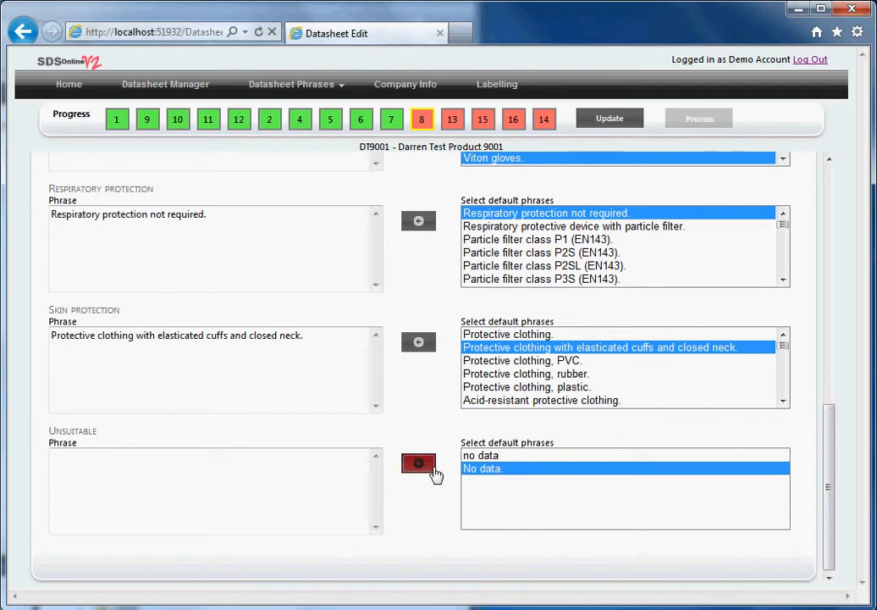
left_click(418, 462)
left_click(609, 119)
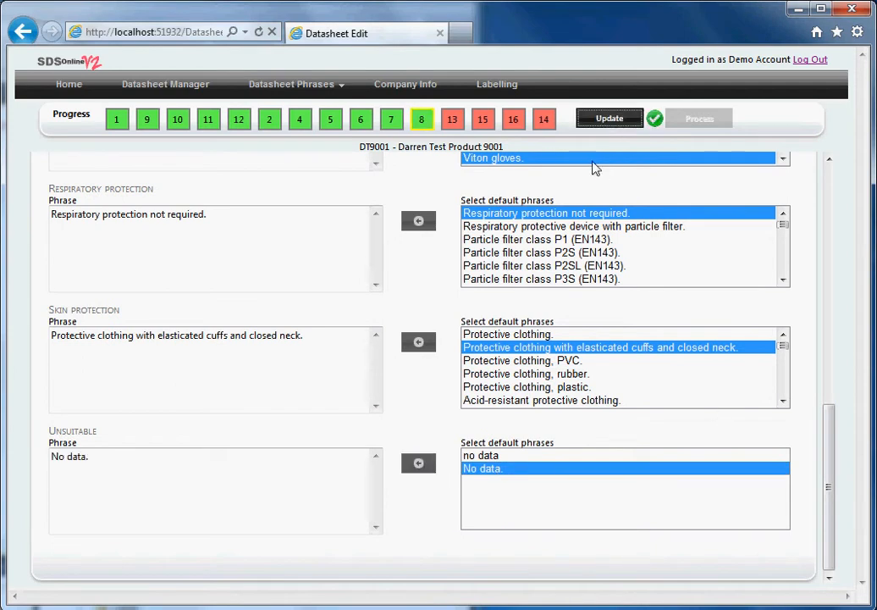
Step: In section 13, add "Disposal must be made according to official regulations." for disposal of packaging and update the section
left_click(452, 121)
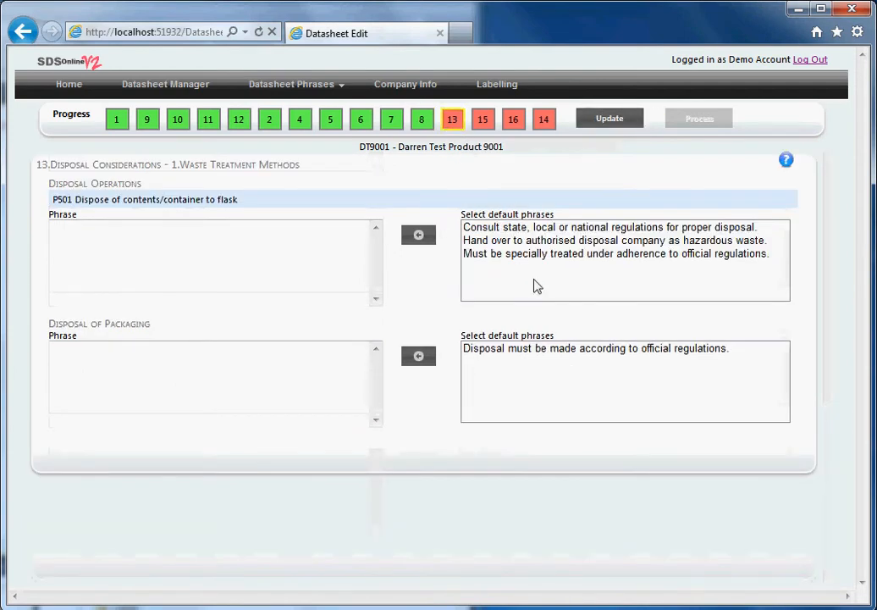
left_click(505, 349)
left_click(421, 357)
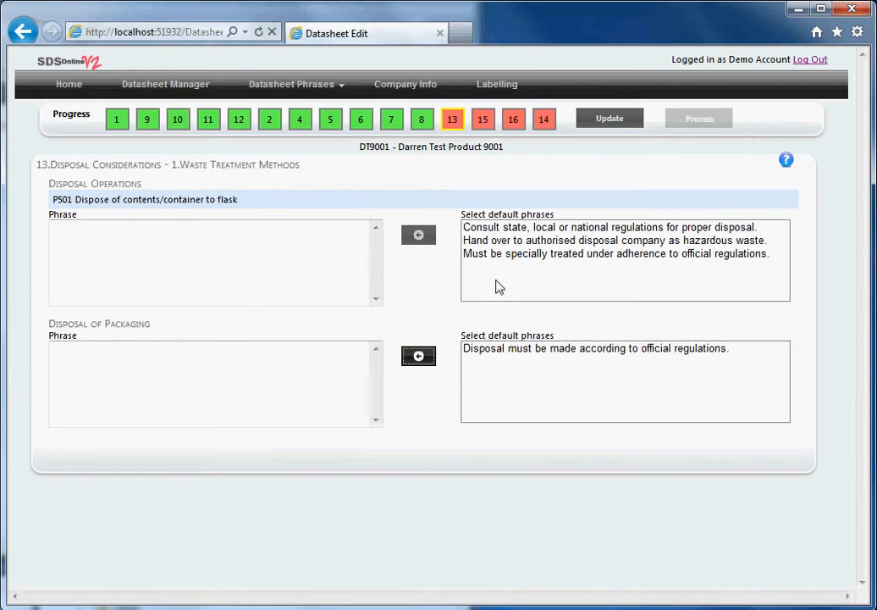
left_click(517, 350)
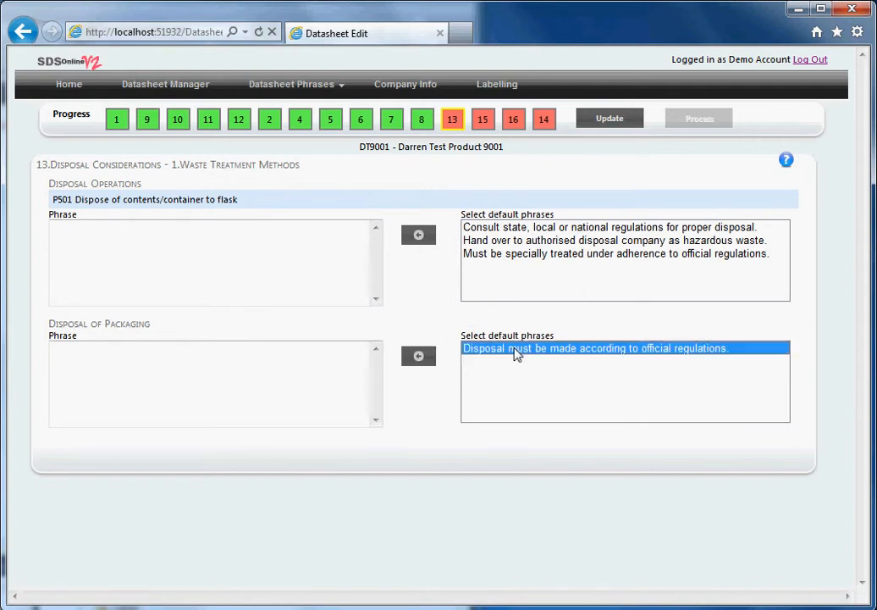
left_click(420, 356)
left_click(602, 123)
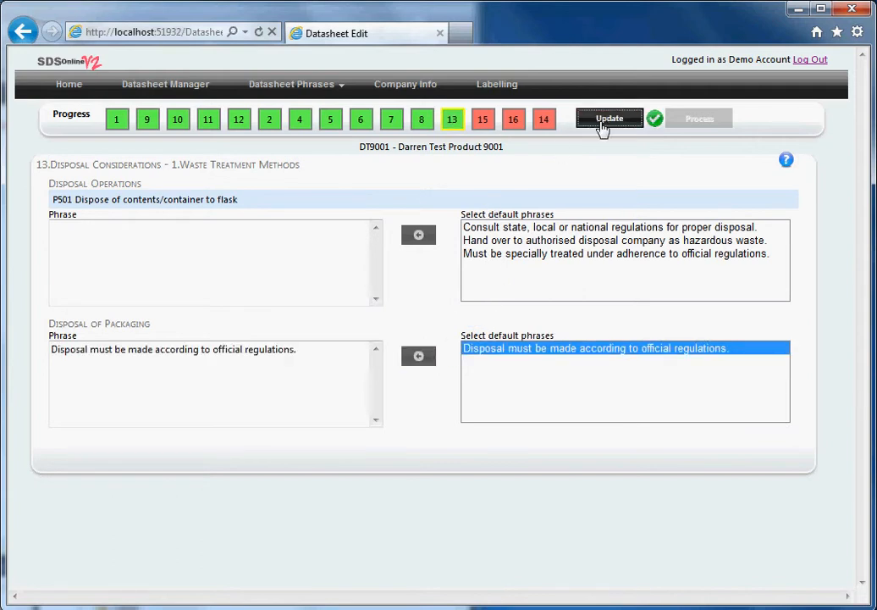
Step: In section 15, add the controlled drug phrase on the Misuse of Drugs Act, set the safety assessment attachment to No, and update
left_click(483, 119)
left_click(501, 207)
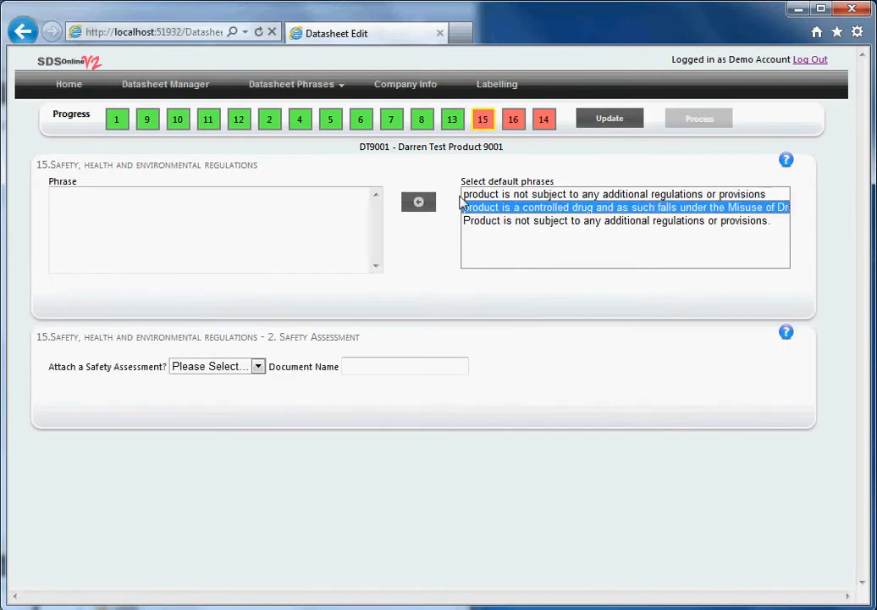
left_click(418, 202)
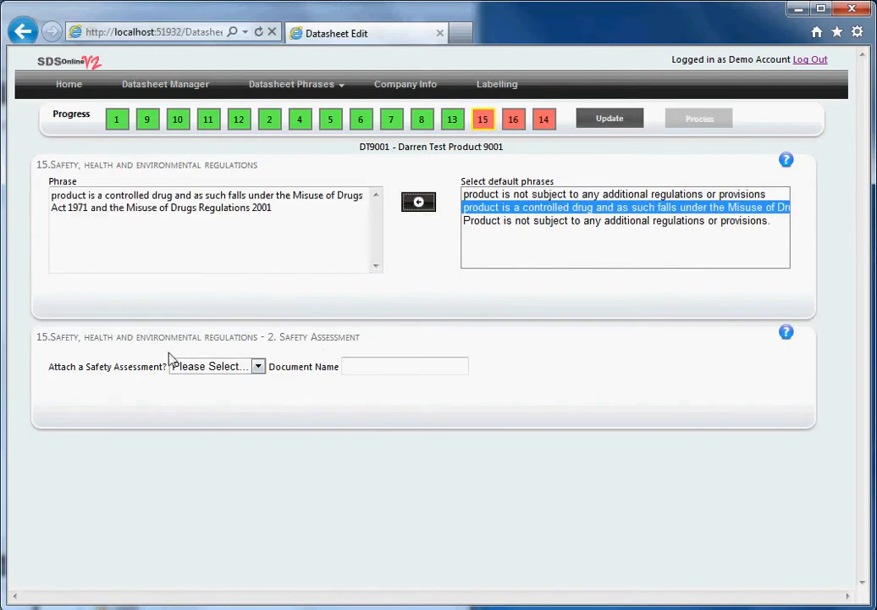
left_click(239, 366)
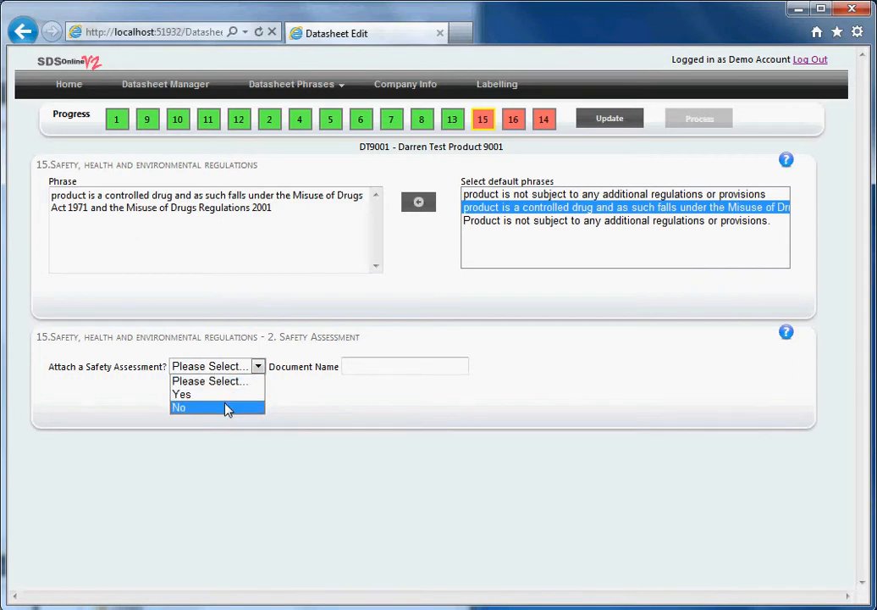
left_click(230, 407)
left_click(597, 123)
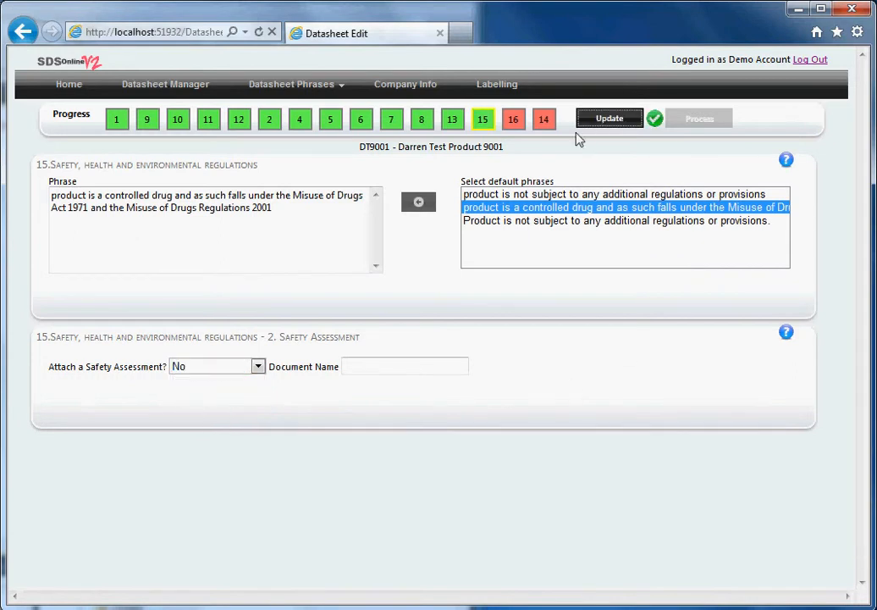
Step: In section 16, add the RID rail transport phrase and the research and development legal disclaimer, and update the section
left_click(513, 120)
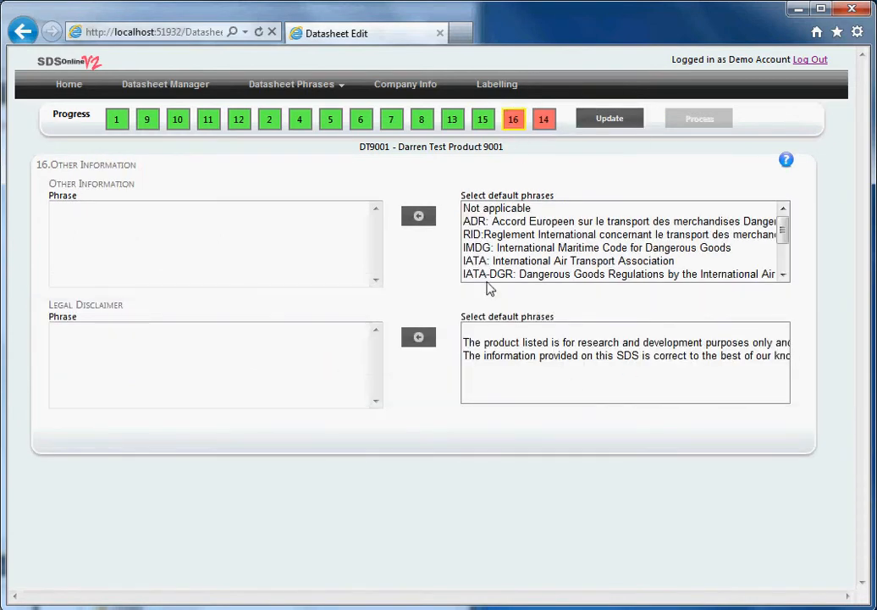
left_click(542, 234)
left_click(417, 218)
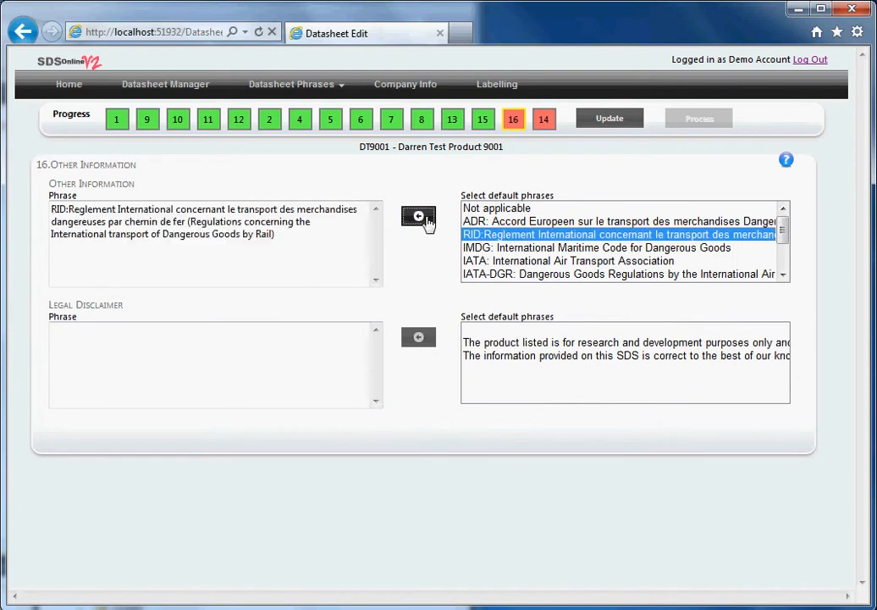
left_click(497, 344)
left_click(419, 337)
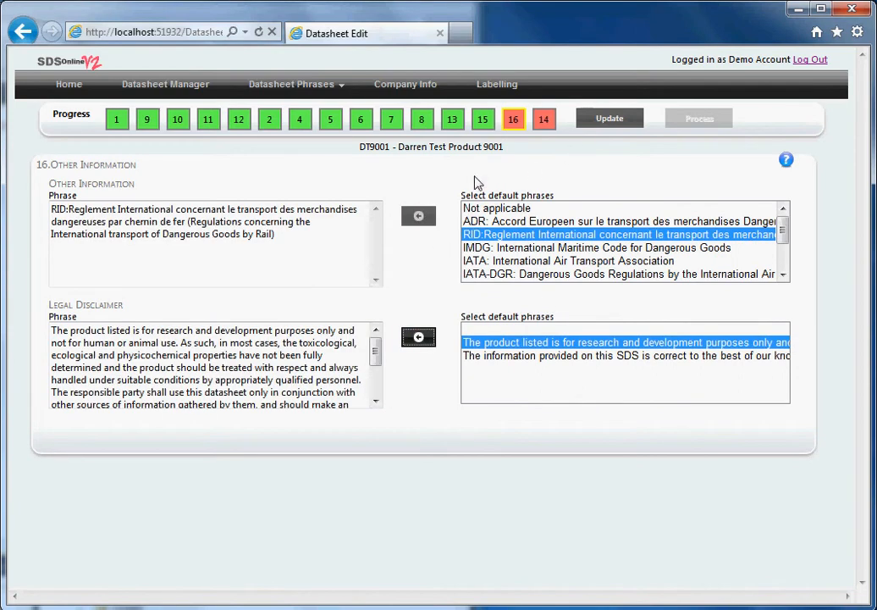
left_click(612, 121)
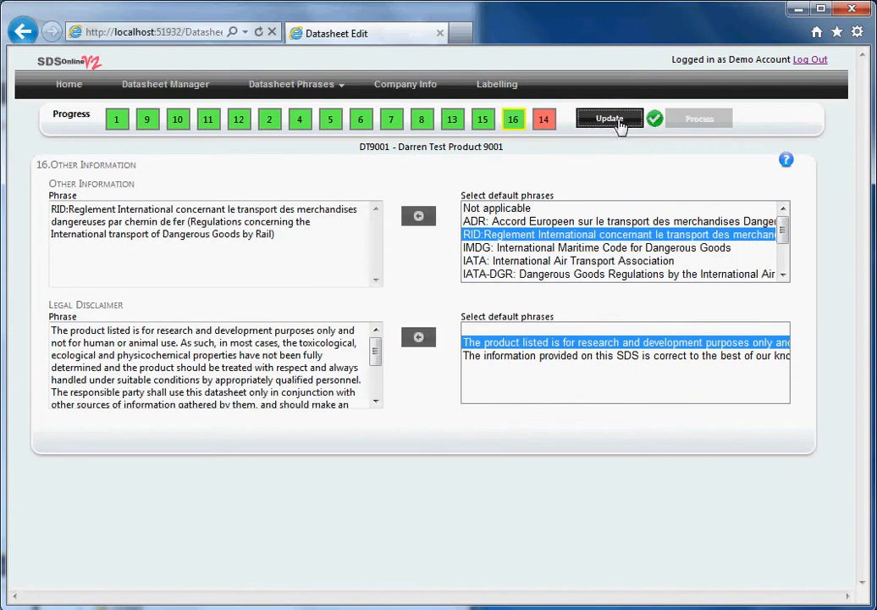
Step: In section 14, look up UN number 2345 and update the transport information with the 3-Bromopropyne entries for air, road and sea
left_click(543, 121)
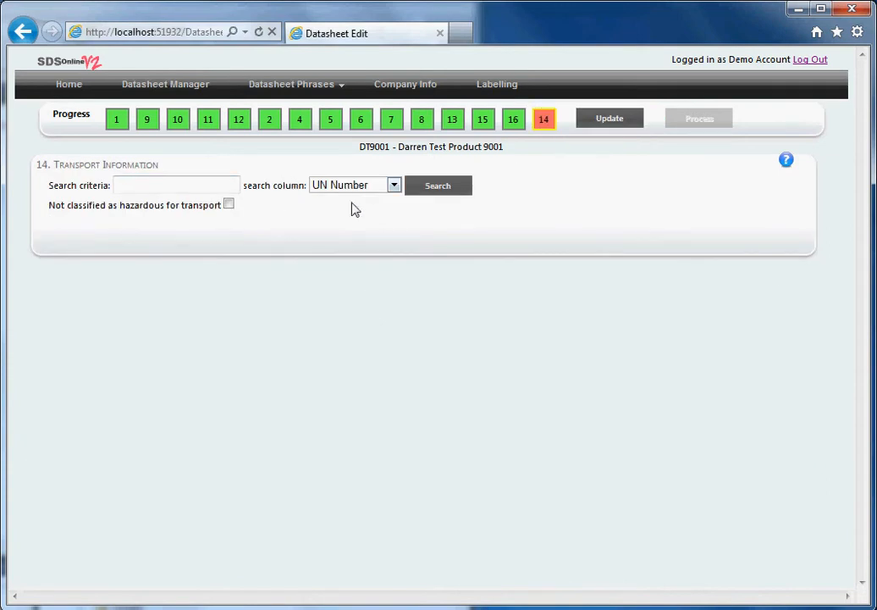
left_click(160, 181)
left_click(230, 207)
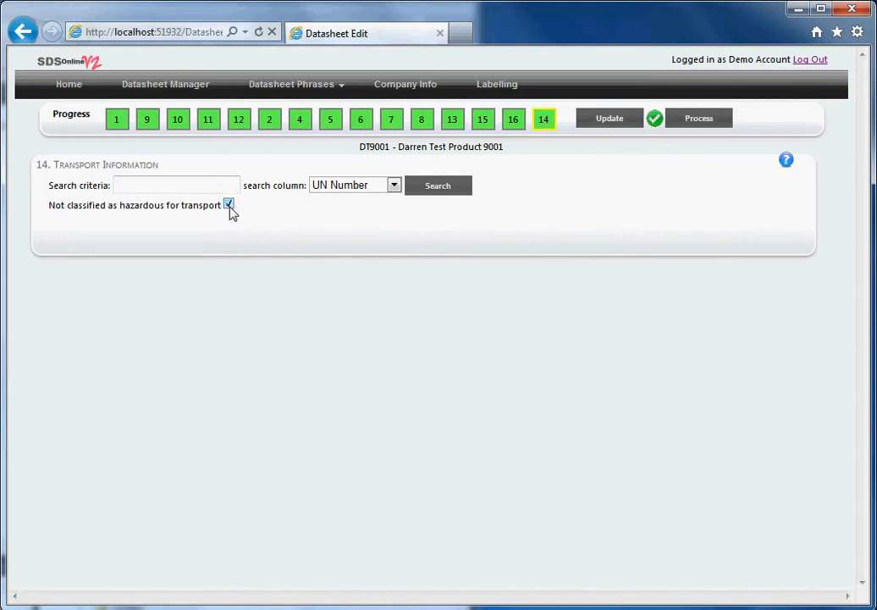
left_click(229, 205)
left_click(167, 186)
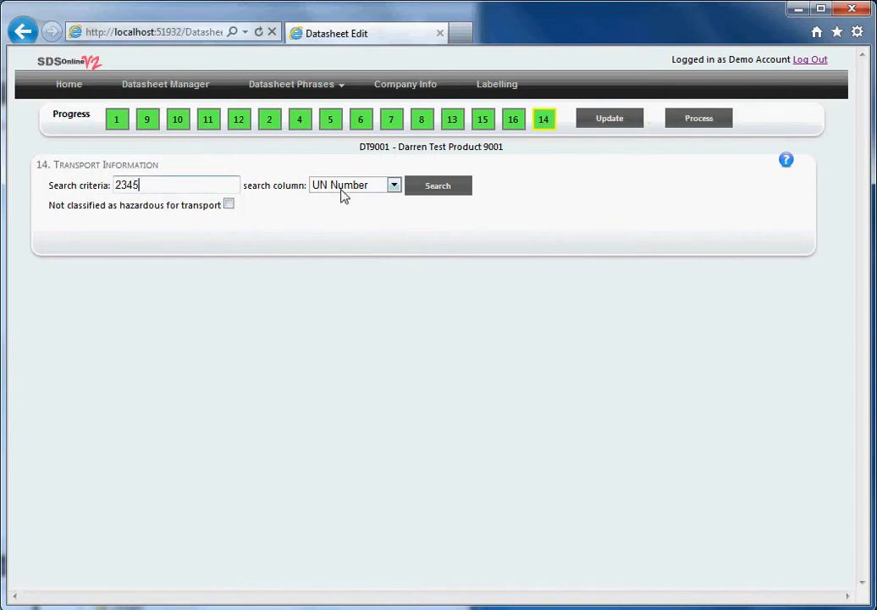
left_click(439, 193)
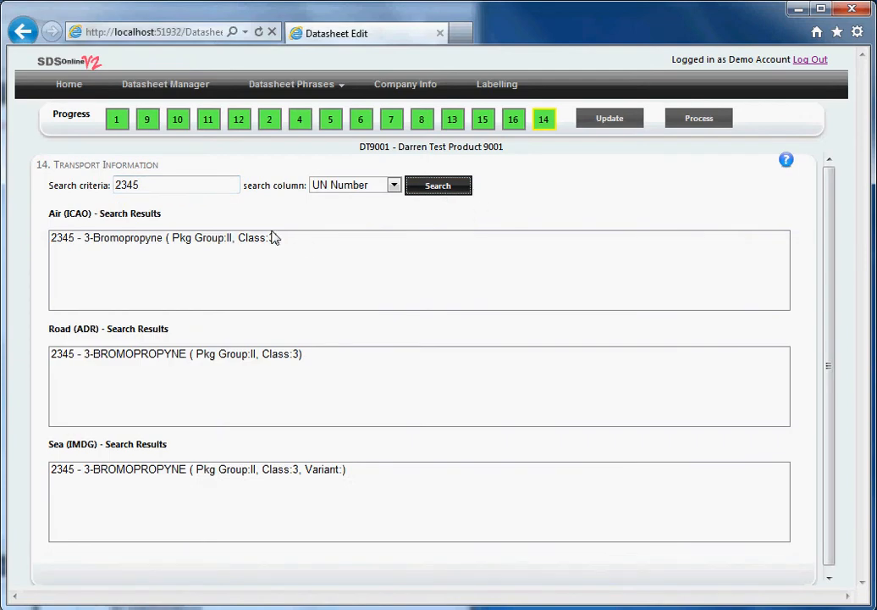
left_click(624, 123)
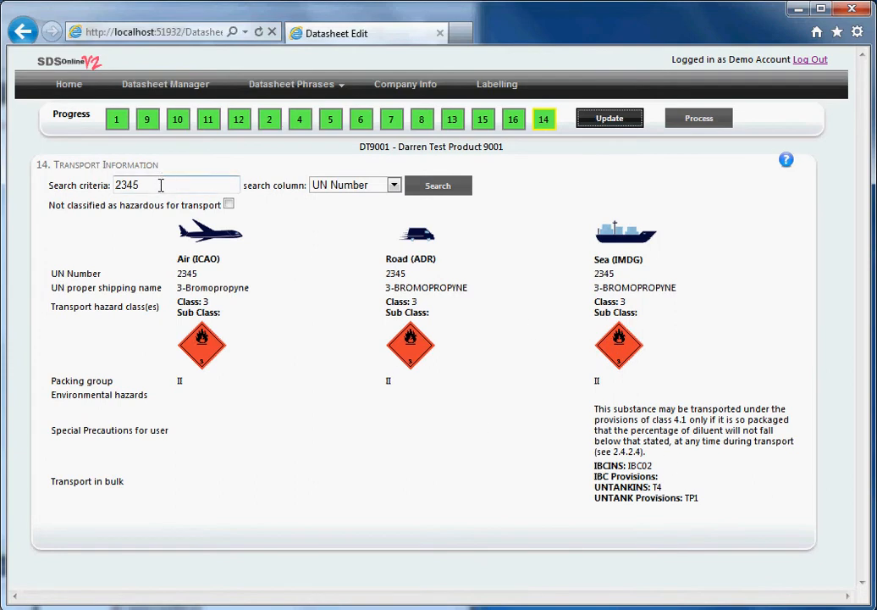
Step: Process the completed datasheet in the E.U. format
left_click(699, 120)
left_click(421, 303)
left_click(422, 311)
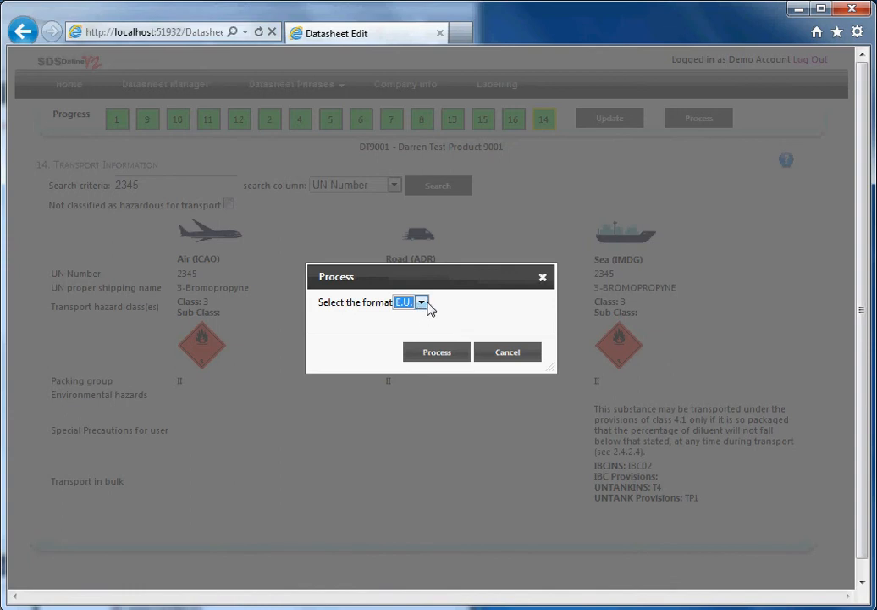
left_click(426, 304)
left_click(420, 313)
left_click(420, 302)
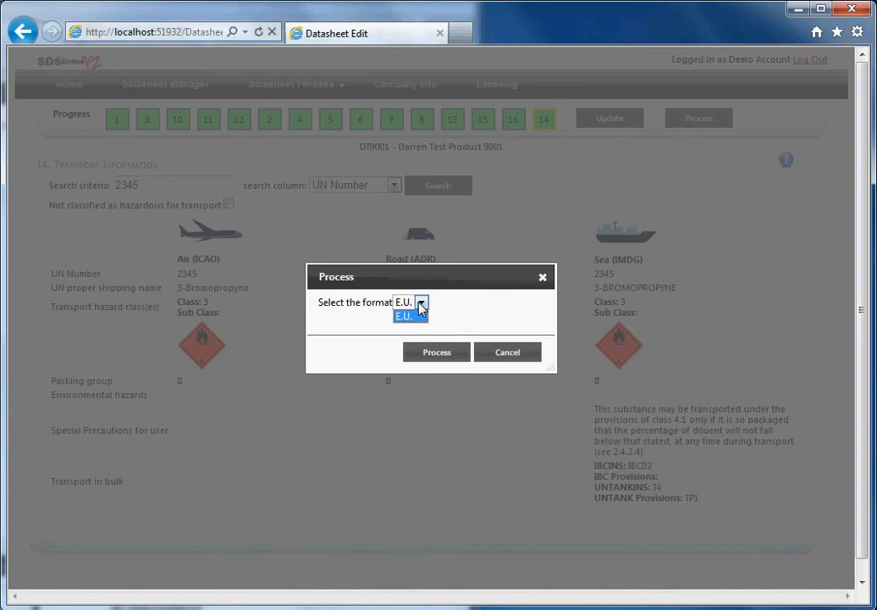
left_click(423, 311)
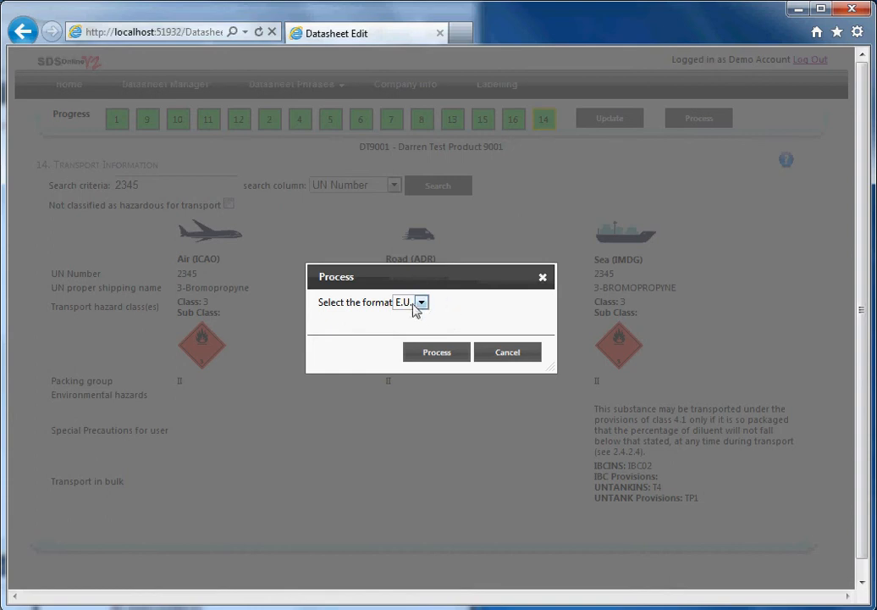
left_click(437, 352)
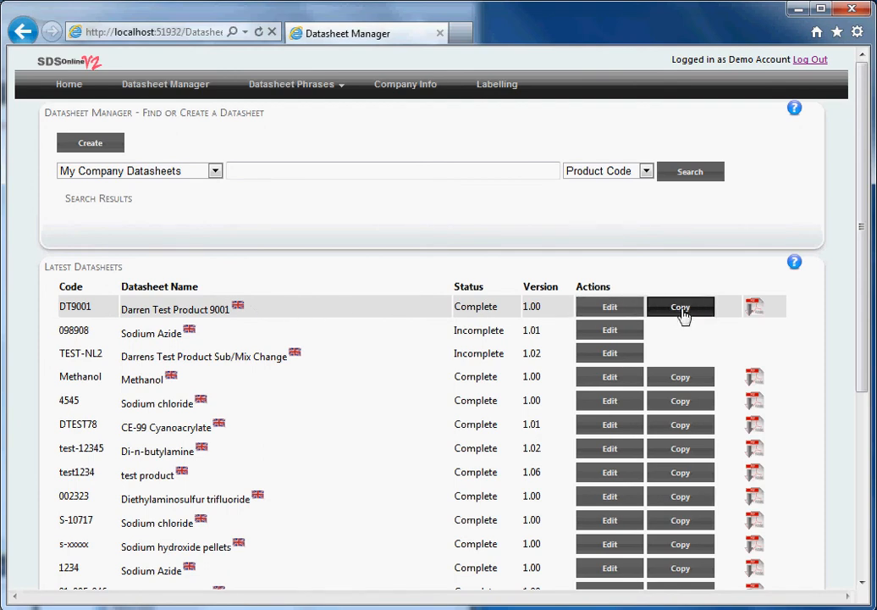
Step: Open the PDF of datasheet DT9001 in Adobe Reader, review its generated sections, and close it
left_click(754, 310)
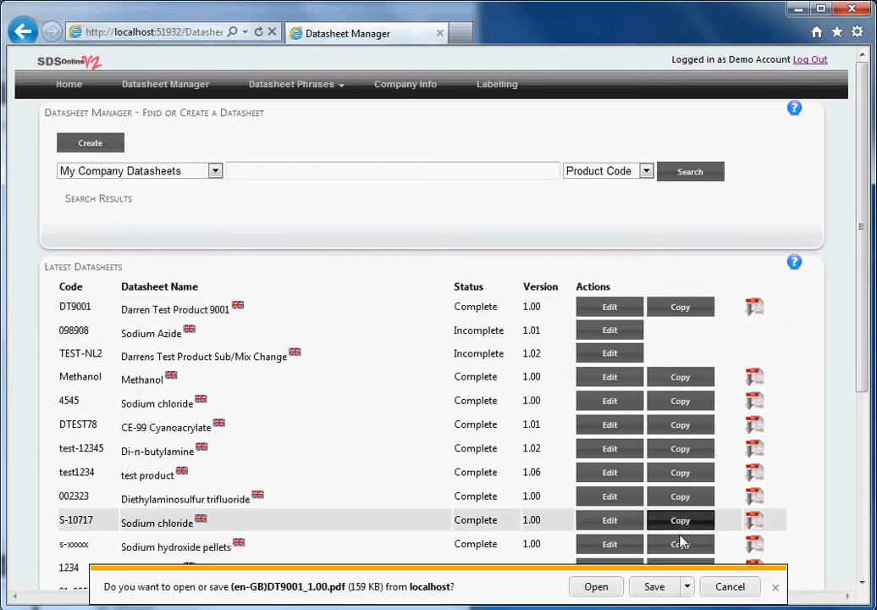
left_click(603, 587)
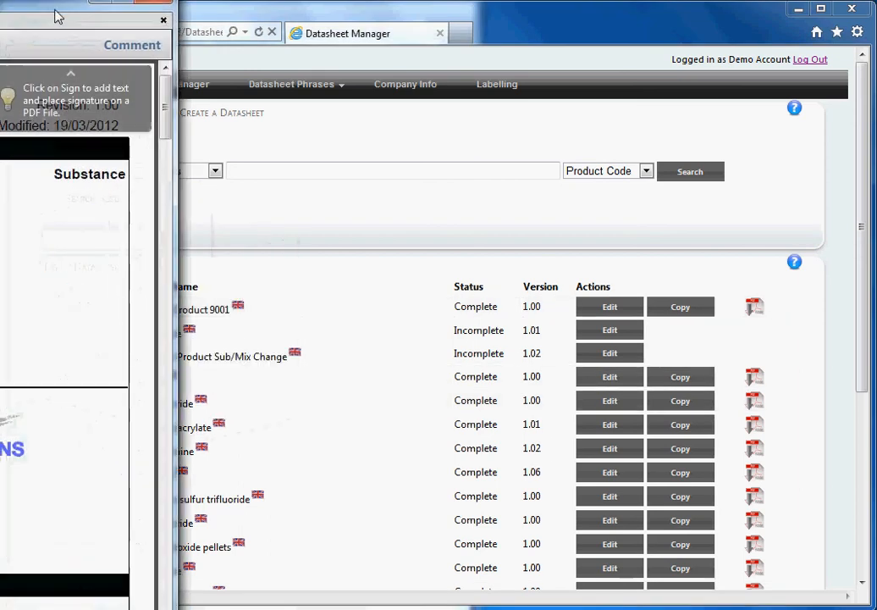
left_click_drag(67, 18, 593, 23)
scroll(652, 228, "down", 15)
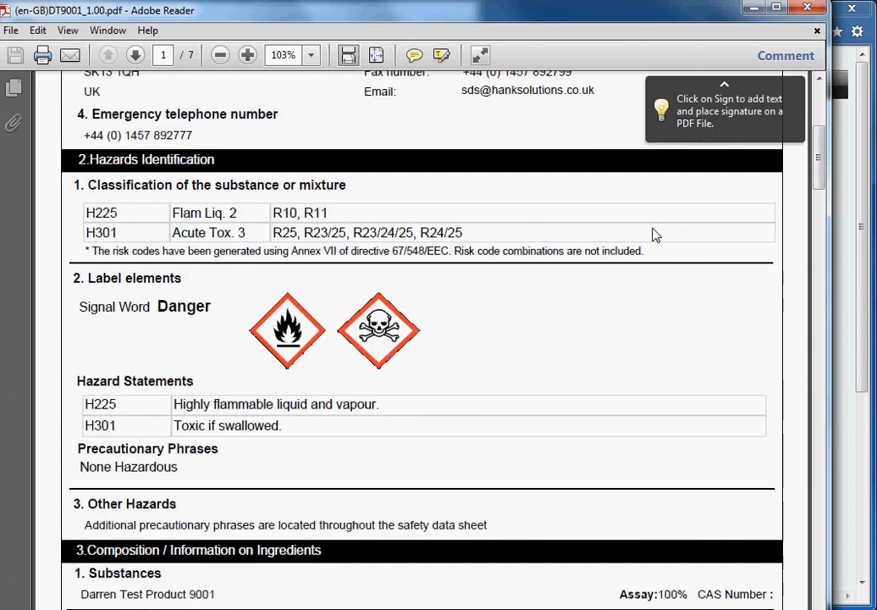
scroll(662, 219, "down", 20)
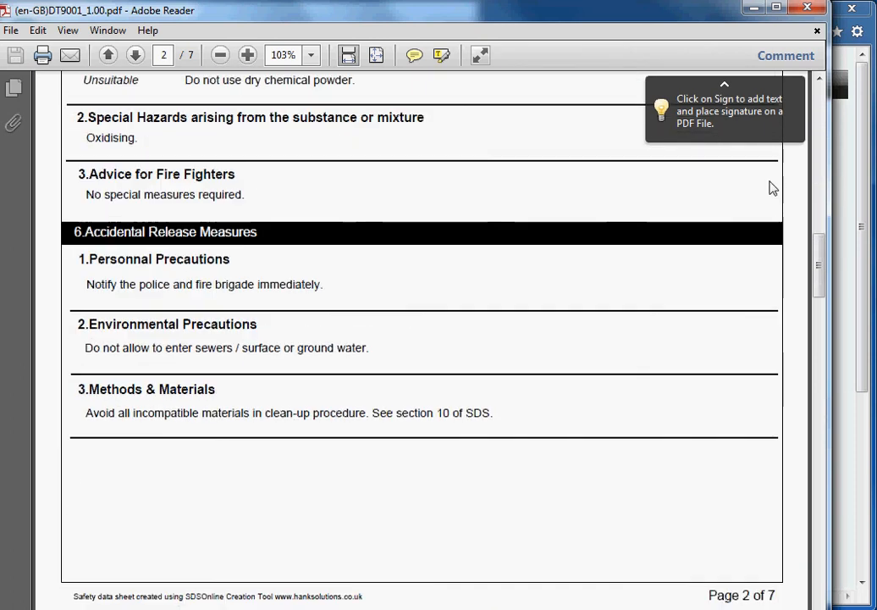
scroll(766, 211, "down", 10)
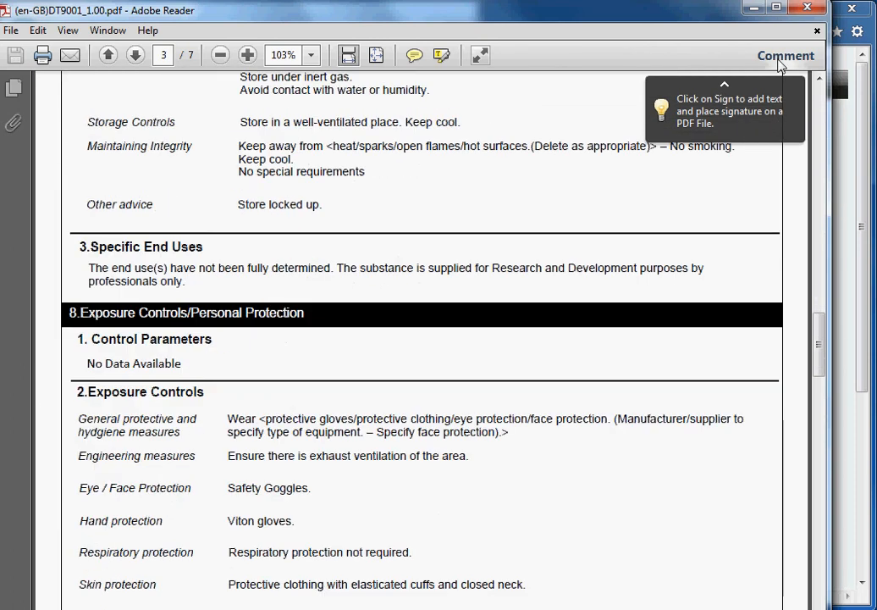
left_click(808, 10)
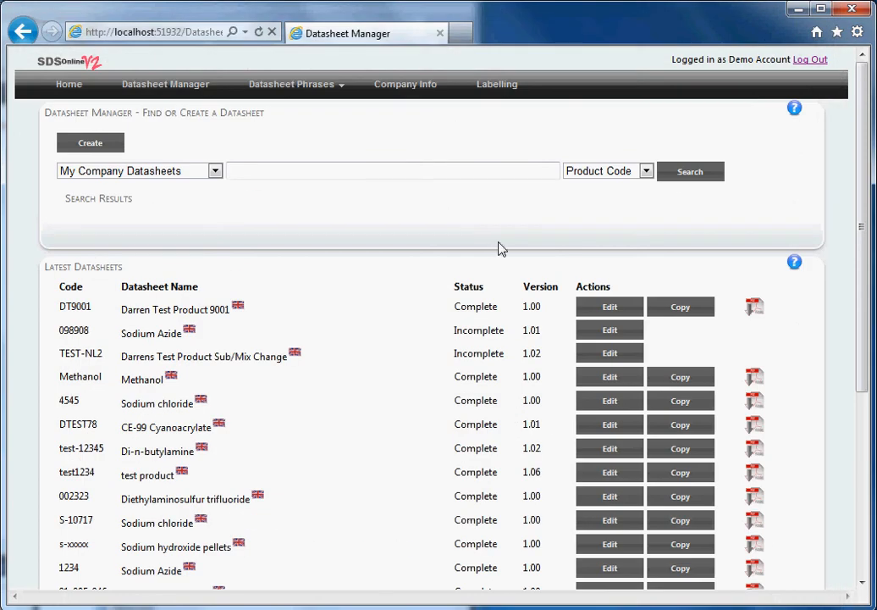